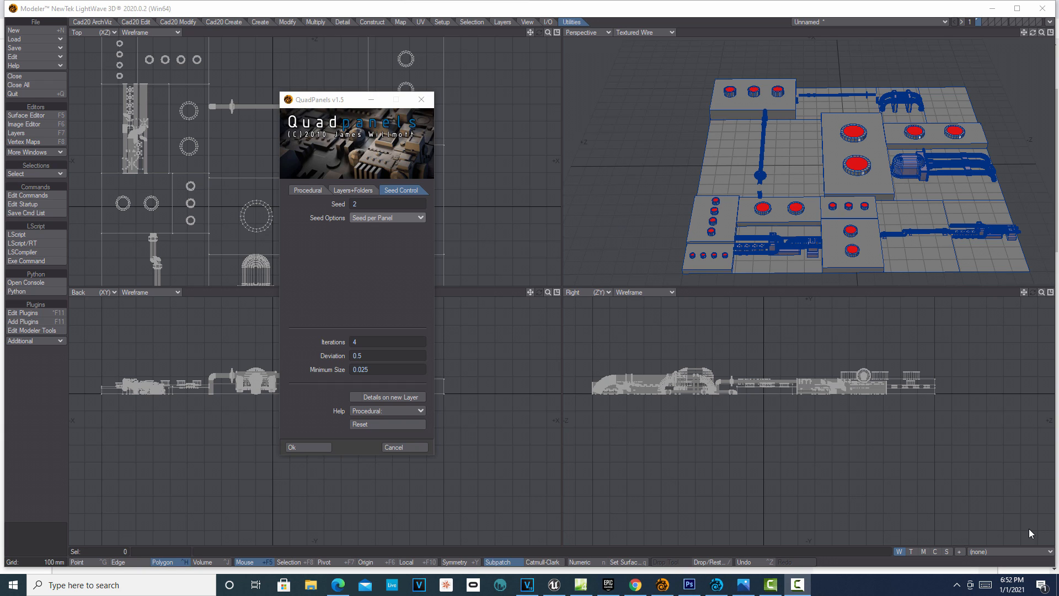
Switch to the Chrome browser and examine the QuadPanels 1.5 page and the list of Meshweaver products.
{"action": "left_click", "coordinate": [636, 585]}
{"action": "scroll", "coordinate": [634, 492], "scroll_direction": "down", "scroll_amount": 2}
{"action": "scroll", "coordinate": [639, 493], "scroll_direction": "up", "scroll_amount": 2}
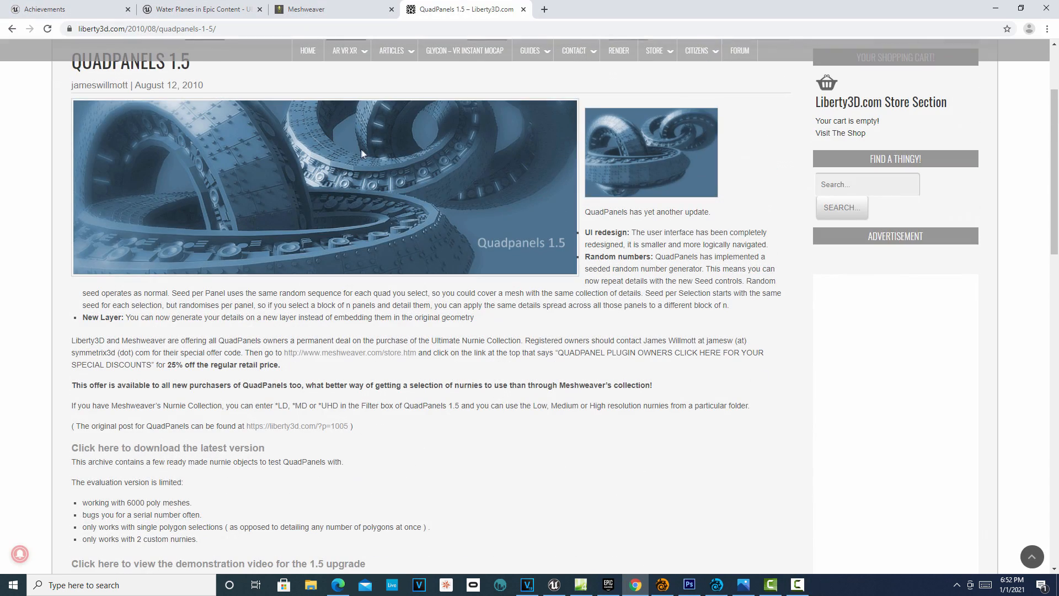
{"action": "left_click", "coordinate": [330, 11]}
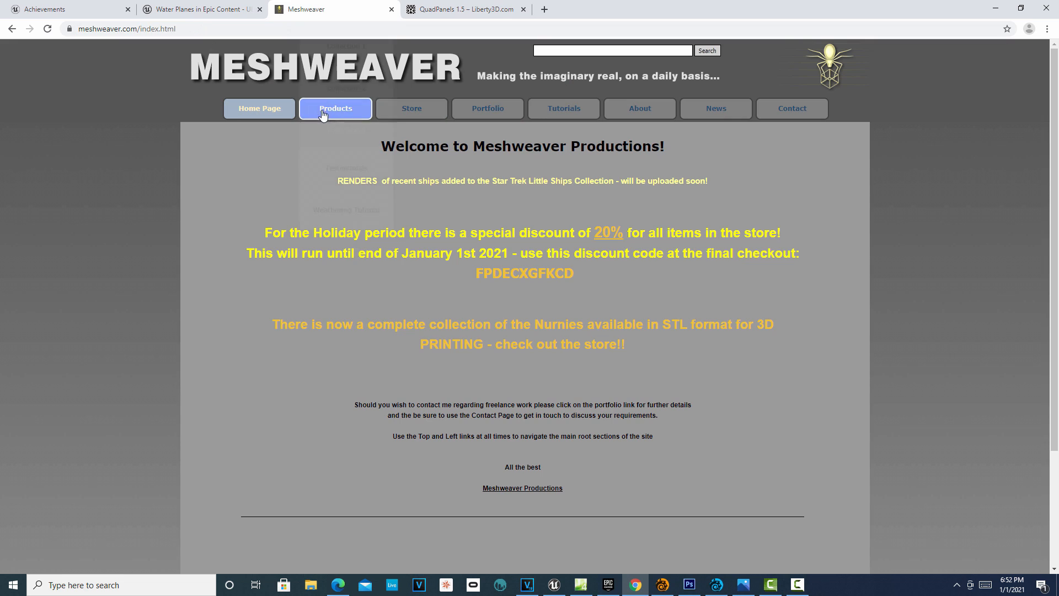
{"action": "mouse_move", "coordinate": [333, 110]}
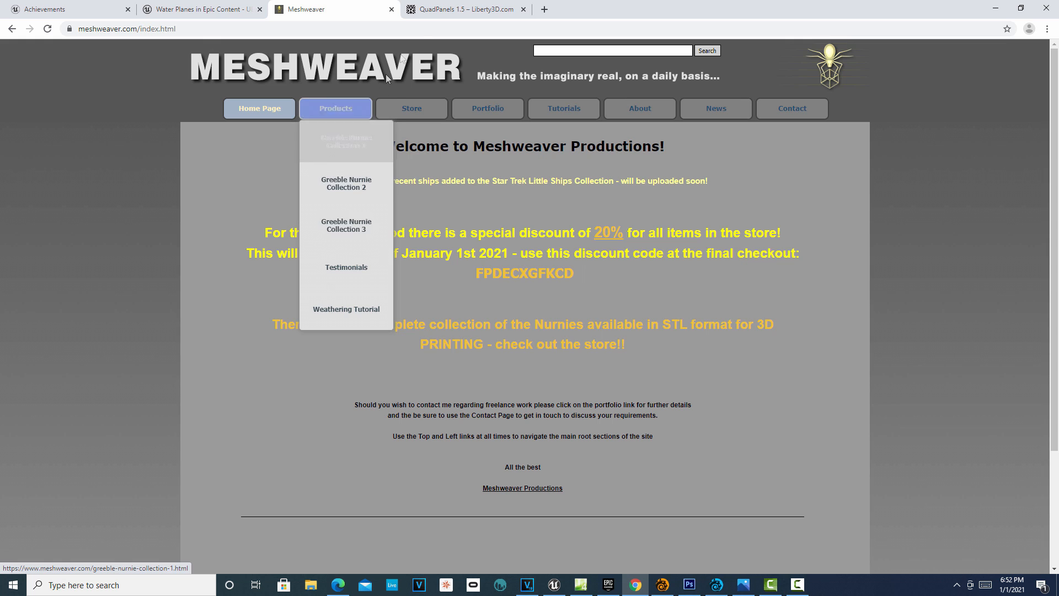
{"action": "left_click", "coordinate": [472, 12]}
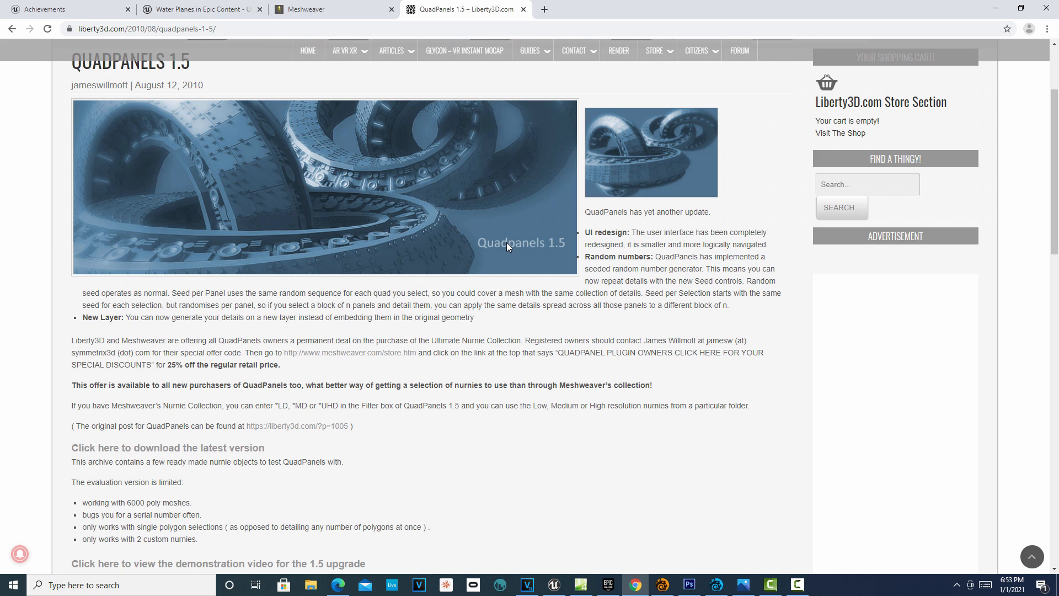
Switch back to LightWave Modeler, restart the QuadPanels plugin and reposition its dialog clear of the perspective view.
{"action": "left_click", "coordinate": [662, 585]}
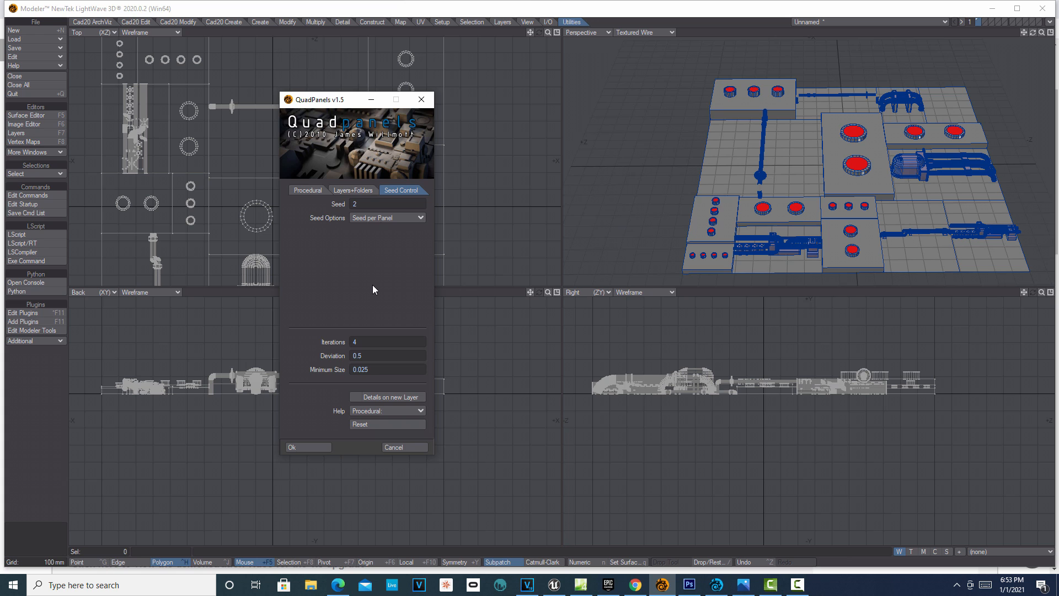
{"action": "left_click", "coordinate": [421, 100]}
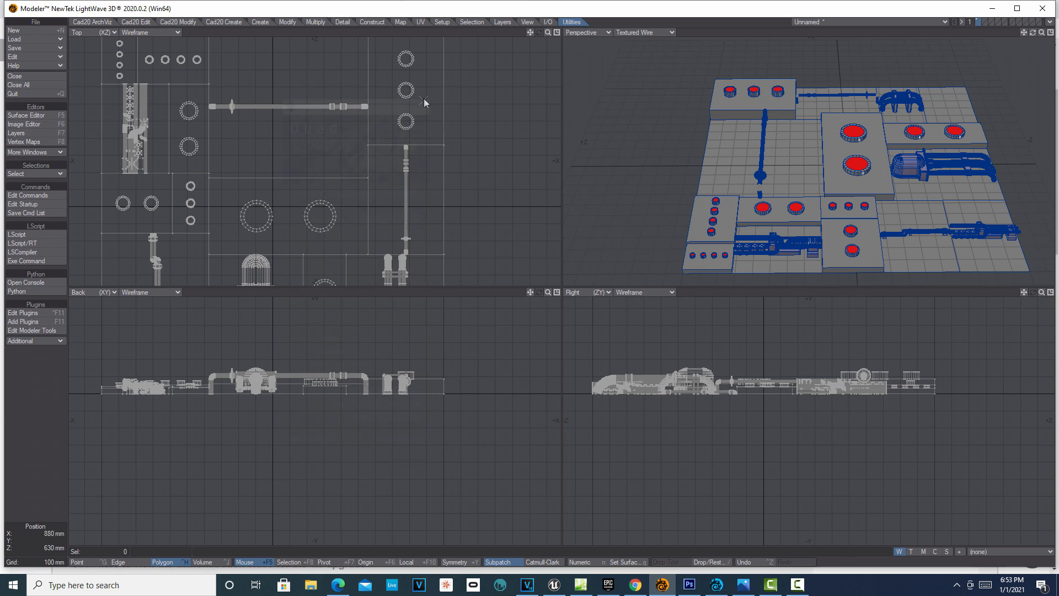
{"action": "left_click", "coordinate": [28, 341]}
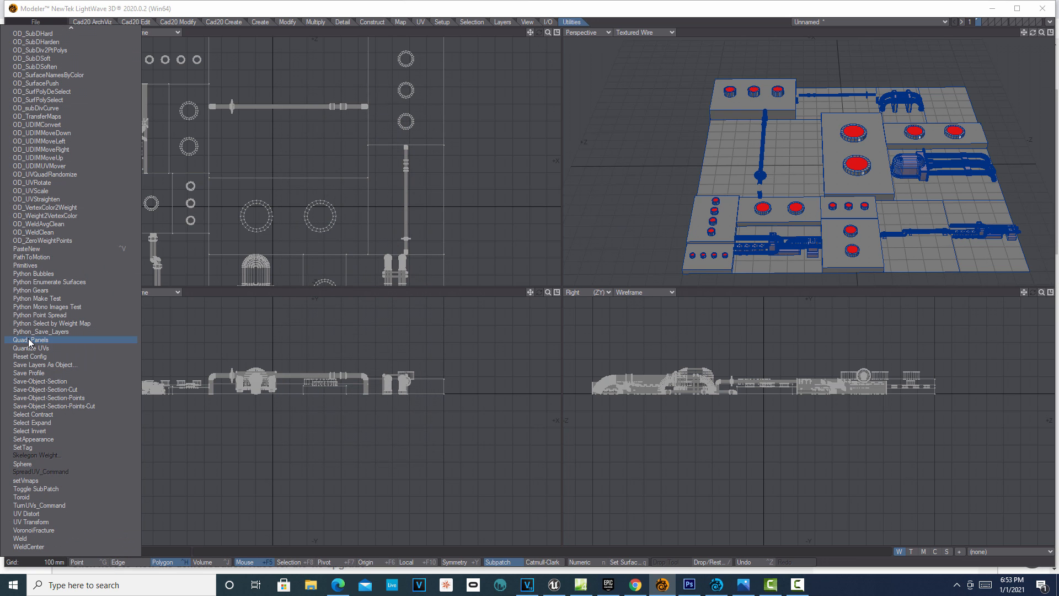
{"action": "left_click", "coordinate": [29, 341]}
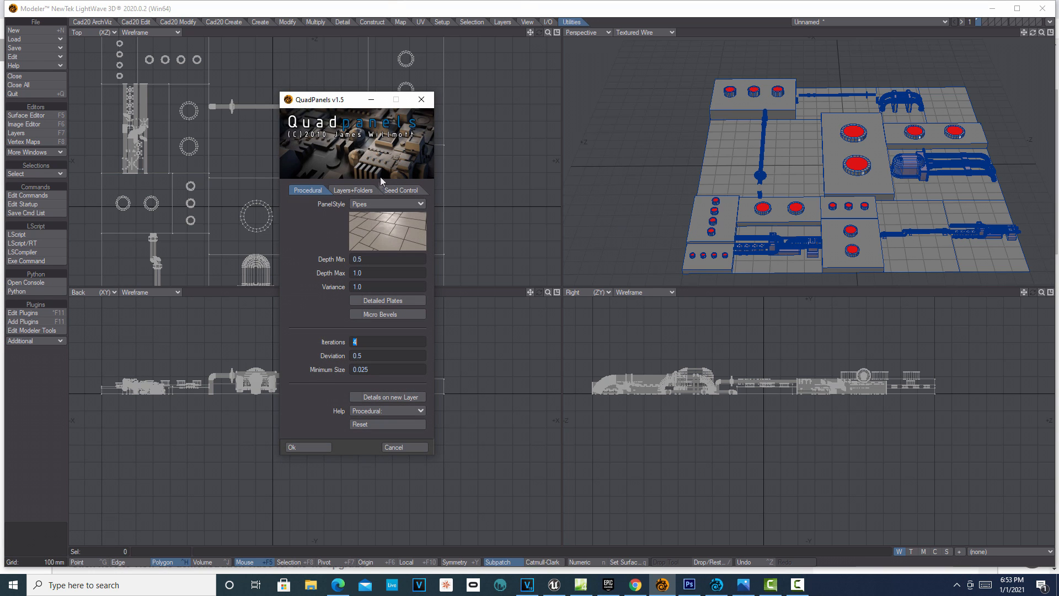
{"action": "left_click_drag", "start_coordinate": [361, 104], "coordinate": [423, 84]}
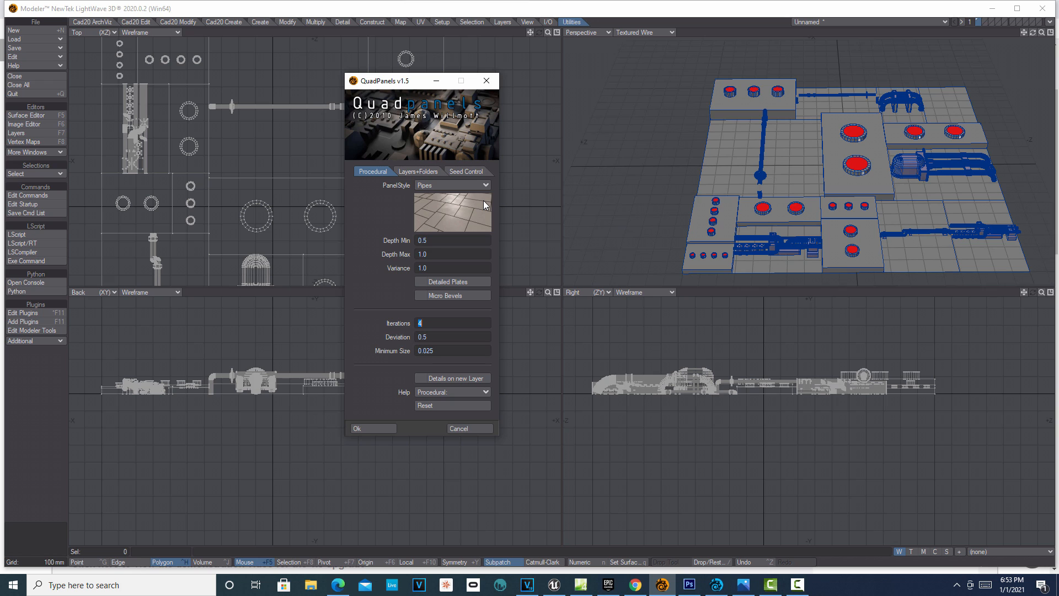
Set the Use Layers percentage to 0 in the QuadPanels nurnie folder settings and return to the procedural settings.
{"action": "left_click", "coordinate": [419, 172]}
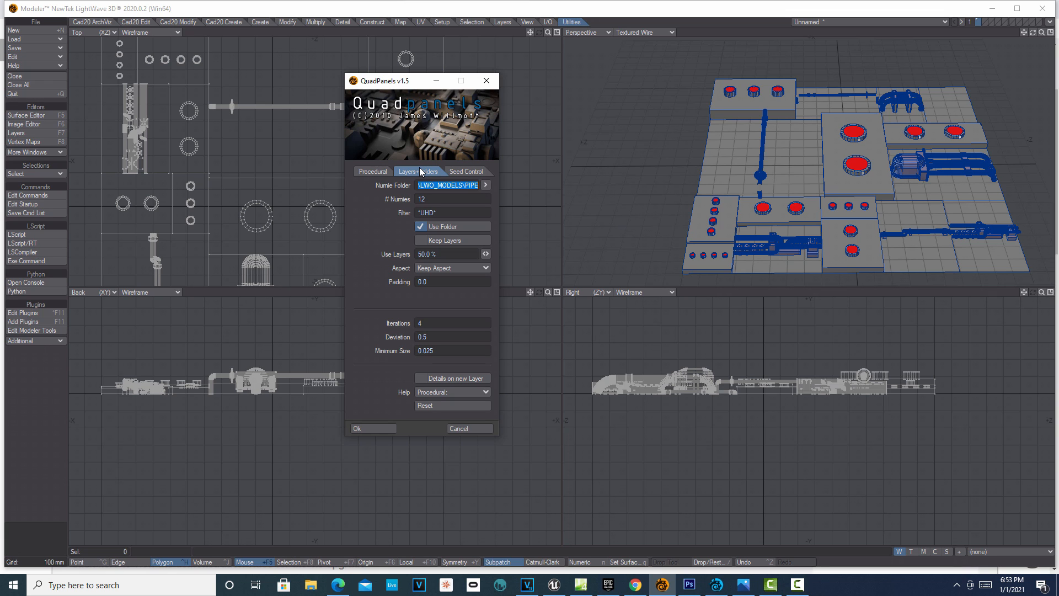
{"action": "left_click_drag", "start_coordinate": [461, 255], "coordinate": [390, 245]}
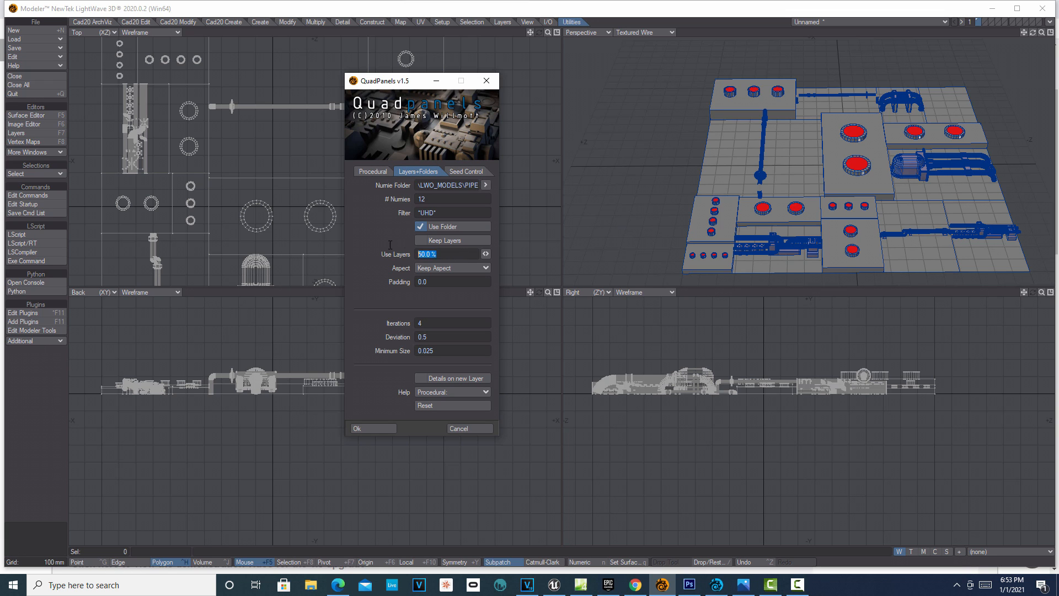
{"action": "left_click", "coordinate": [462, 268]}
{"action": "left_click_drag", "start_coordinate": [440, 252], "coordinate": [384, 258]}
{"action": "type", "text": "0"}
{"action": "key", "text": "Tab"}
{"action": "left_click", "coordinate": [380, 175]}
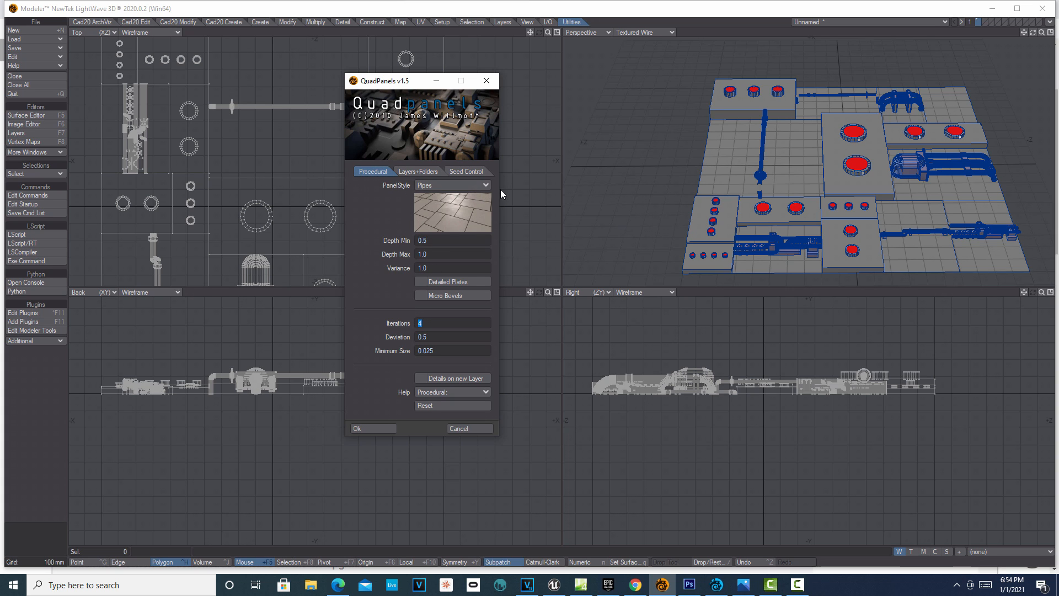
Preview the Blockout, Innerblock, Bevel In, Pipes, Downpipes and ScatteredPanels panel styles.
{"action": "left_click", "coordinate": [480, 185]}
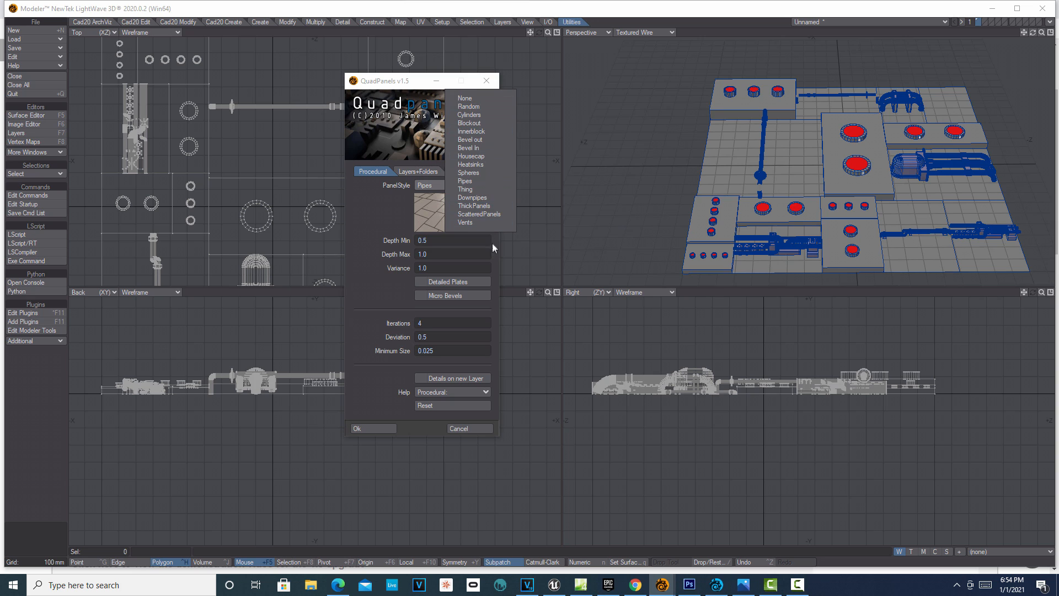
{"action": "left_click", "coordinate": [482, 122]}
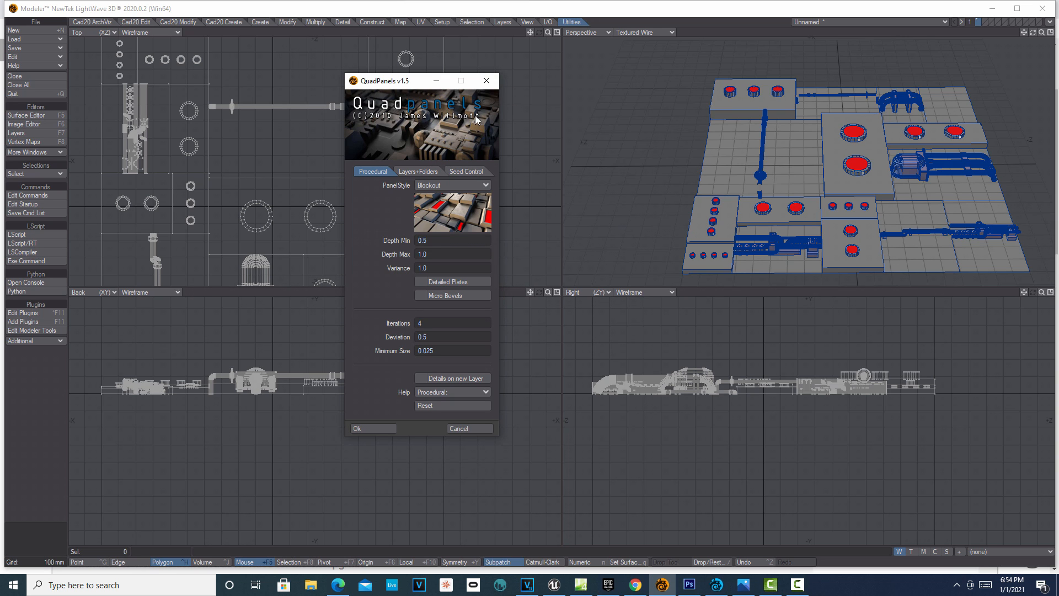
{"action": "left_click", "coordinate": [484, 186]}
{"action": "left_click", "coordinate": [486, 195]}
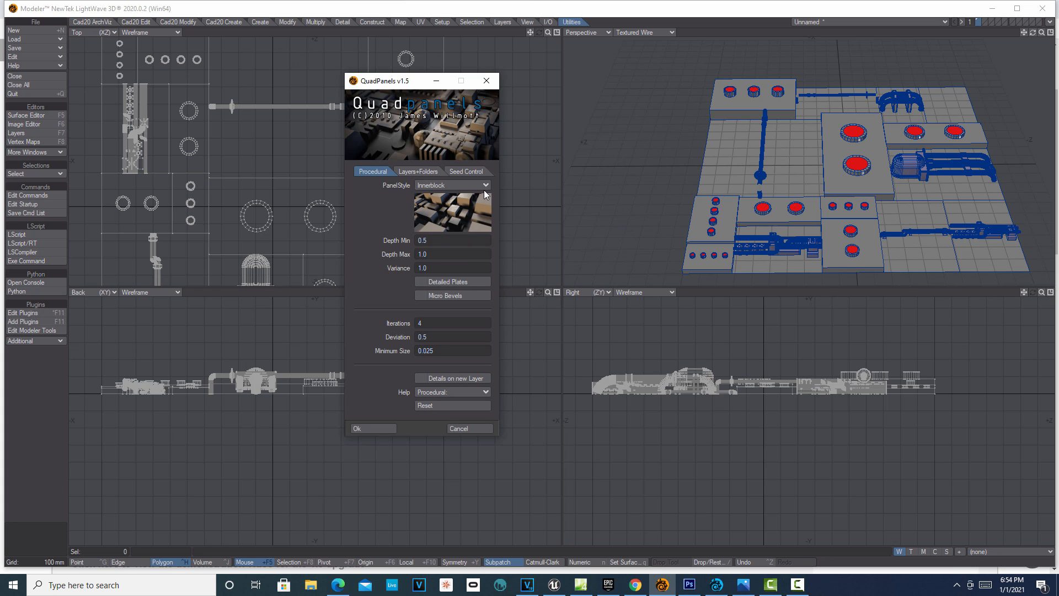
{"action": "left_click", "coordinate": [485, 190]}
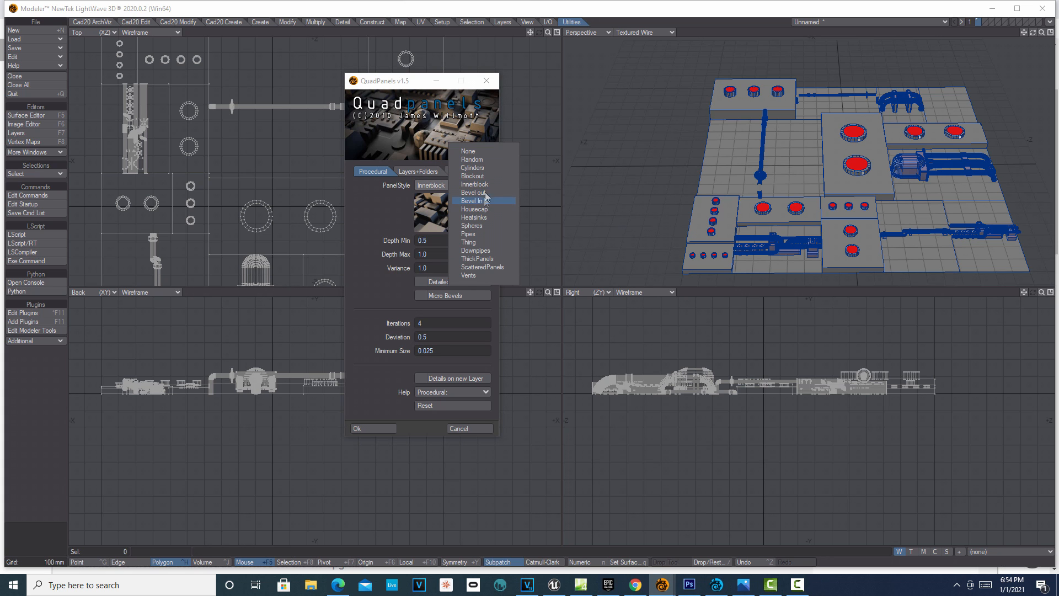
{"action": "left_click", "coordinate": [486, 201]}
{"action": "left_click", "coordinate": [490, 186]}
{"action": "left_click", "coordinate": [486, 233]}
{"action": "left_click", "coordinate": [486, 186]}
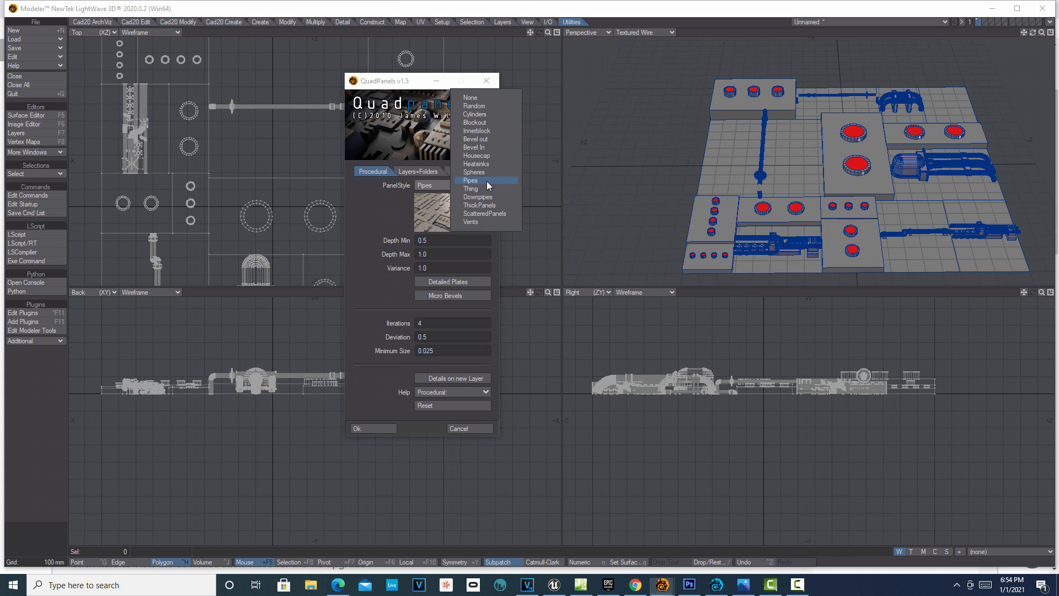
{"action": "left_click", "coordinate": [489, 203]}
{"action": "left_click", "coordinate": [487, 186]}
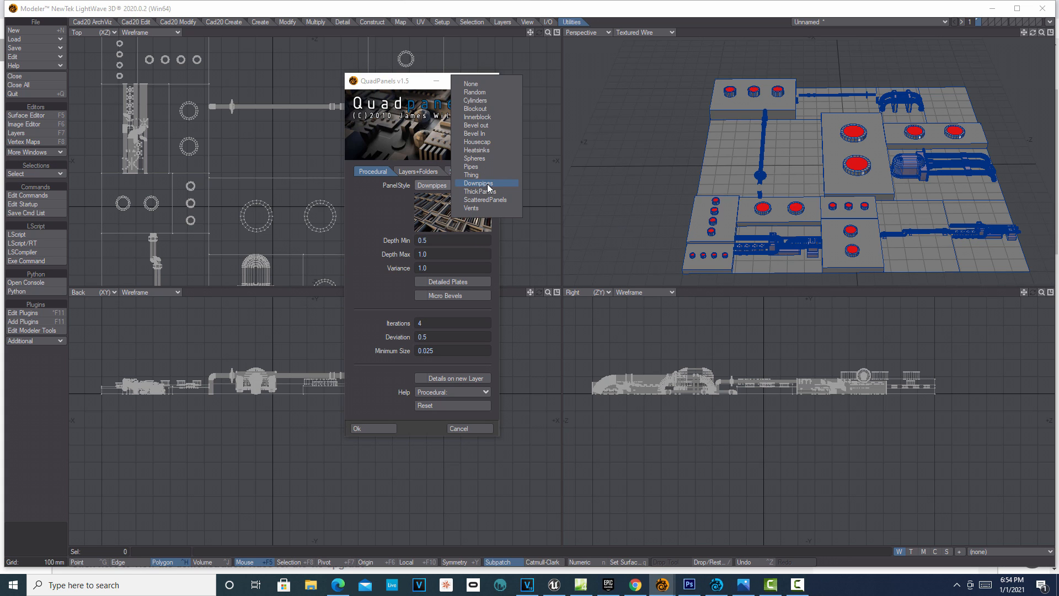
{"action": "left_click", "coordinate": [486, 199]}
Set the QuadPanels panel style to Innerblock.
{"action": "left_click", "coordinate": [474, 186]}
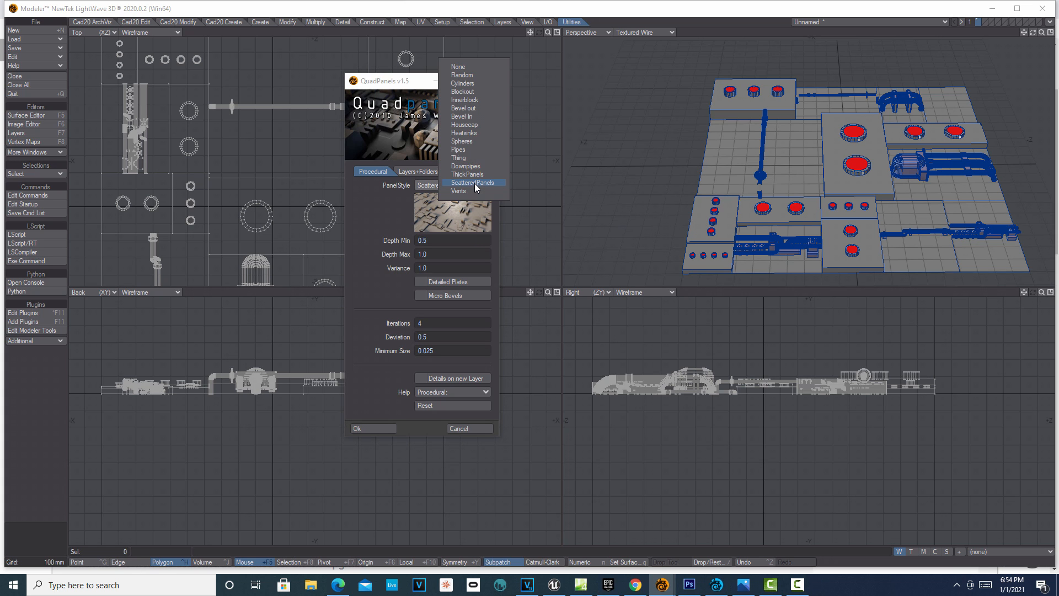
{"action": "left_click", "coordinate": [467, 100]}
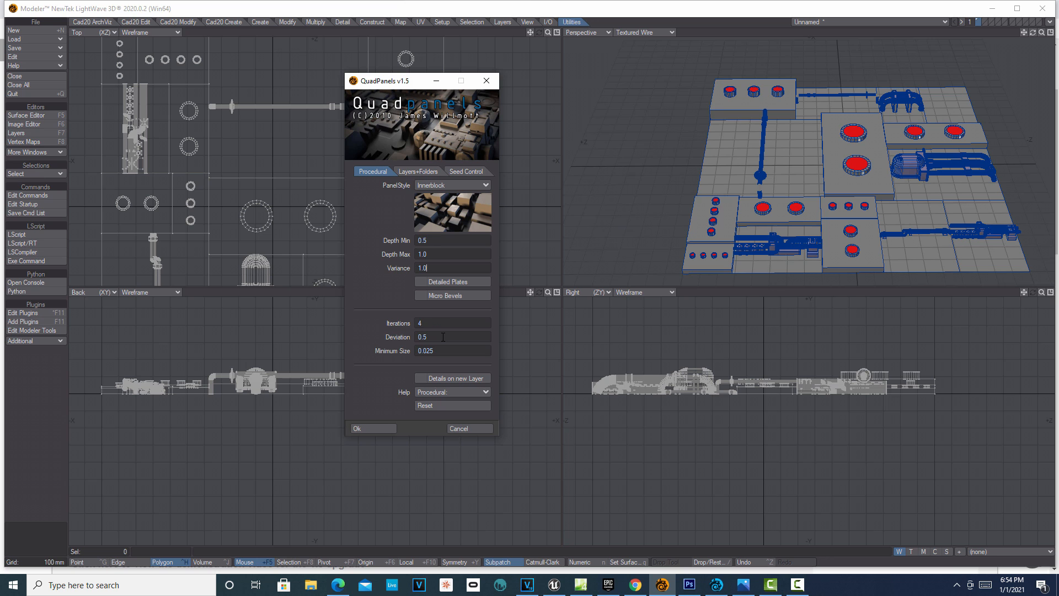
{"action": "left_click", "coordinate": [482, 396]}
{"action": "left_click", "coordinate": [315, 457]}
Dismiss the QuadPanels dialog and close all objects without saving the existing panel model.
{"action": "left_click_drag", "start_coordinate": [423, 87], "coordinate": [535, 243]}
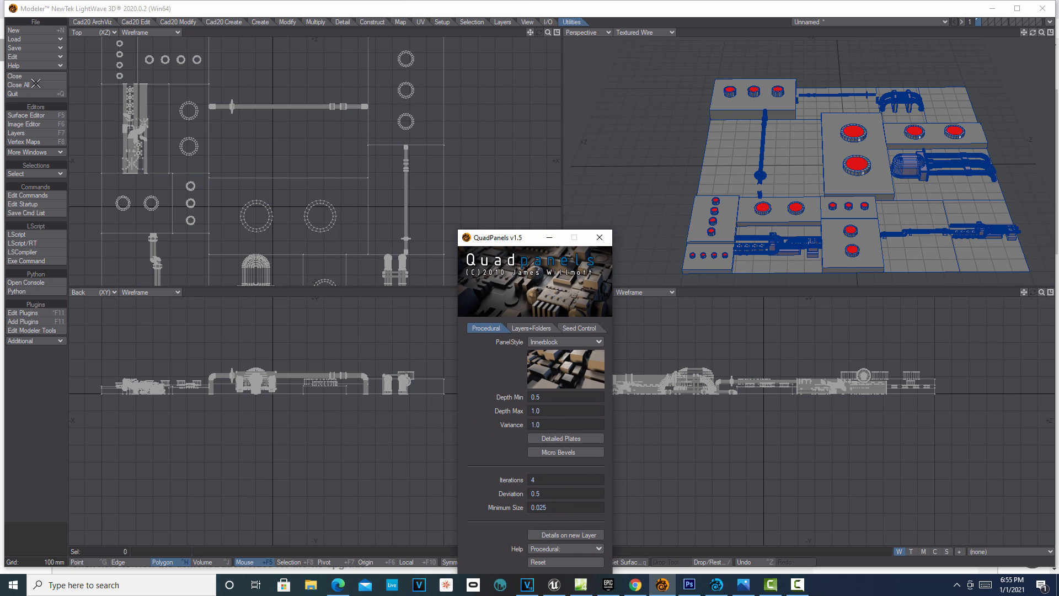
{"action": "left_click", "coordinate": [550, 238]}
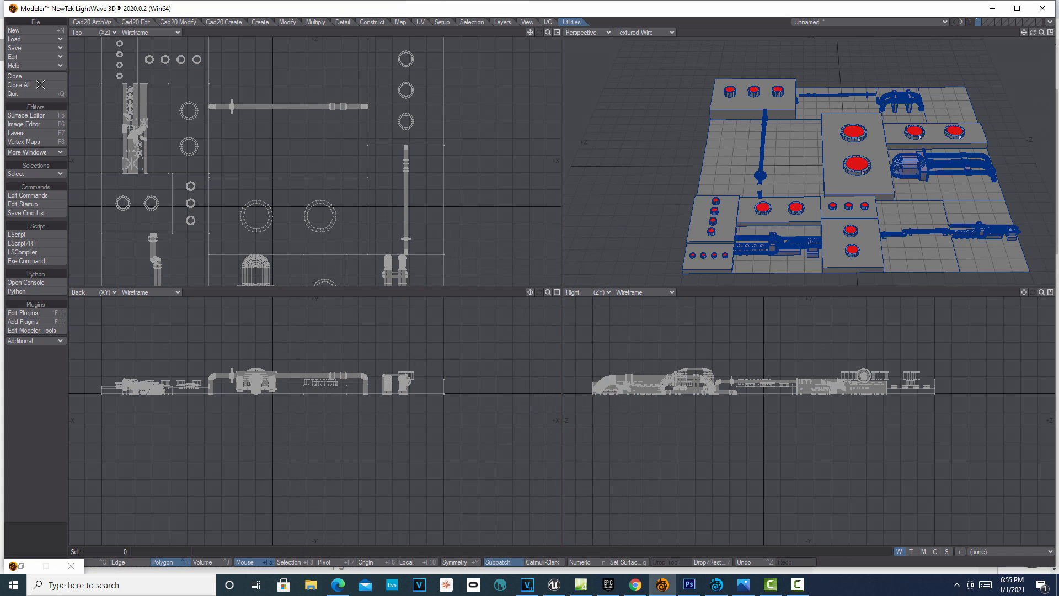
{"action": "left_click", "coordinate": [71, 566]}
{"action": "left_click", "coordinate": [20, 85]}
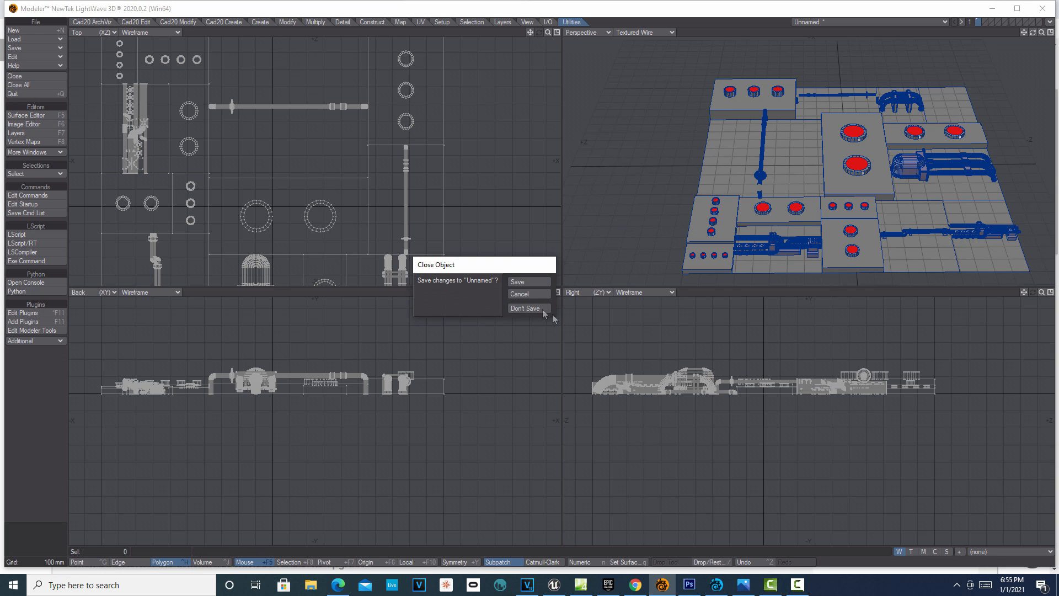
{"action": "left_click", "coordinate": [523, 307]}
Run QuadPanels in the empty scene with the Innerblock style and 4 iterations.
{"action": "left_click", "coordinate": [52, 338]}
{"action": "left_click", "coordinate": [52, 338]}
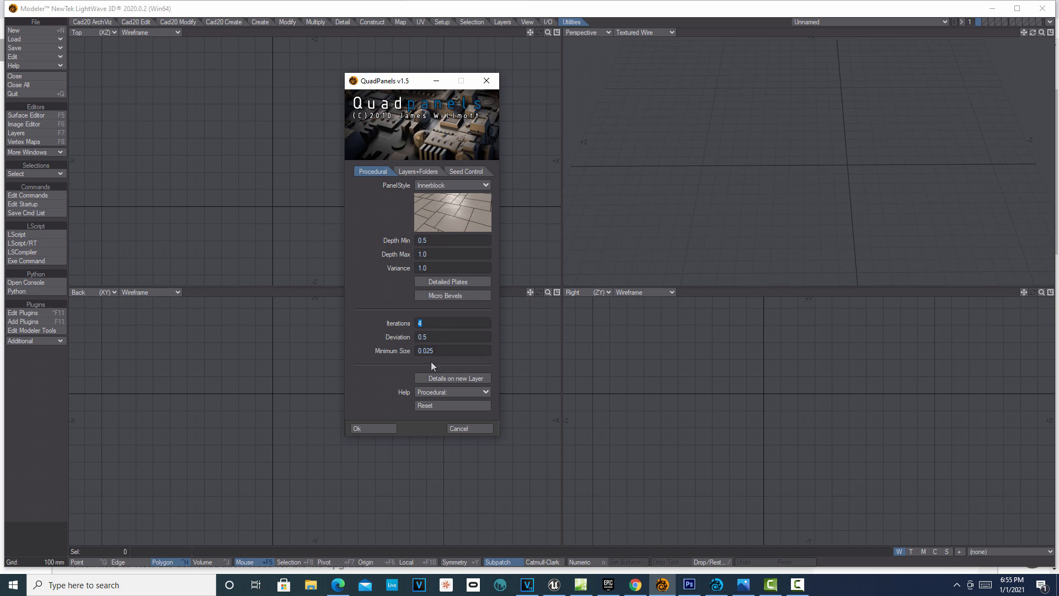
{"action": "left_click", "coordinate": [389, 430]}
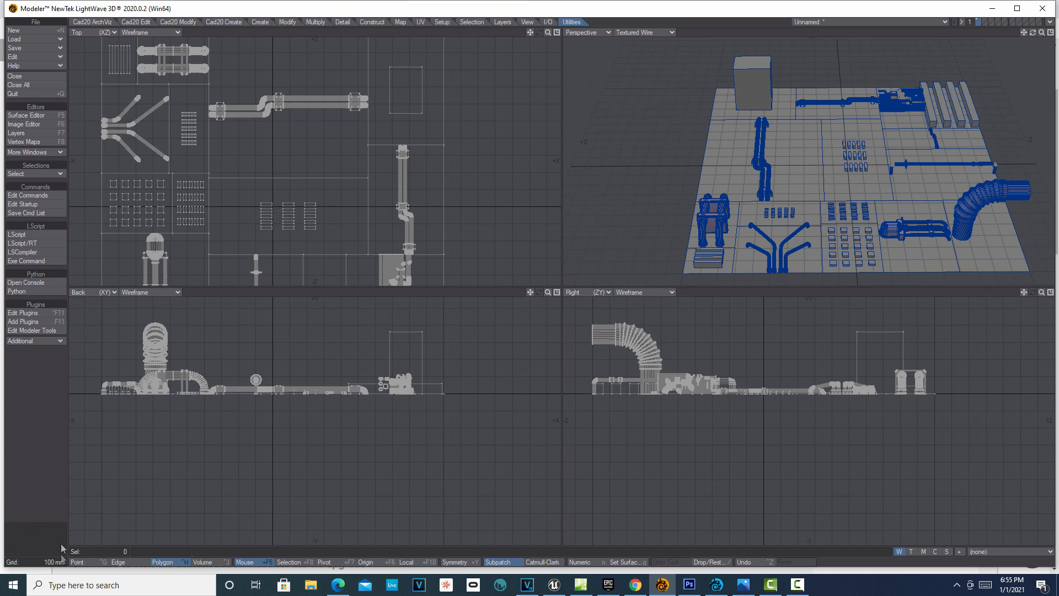
Start QuadPanels again on the generated panel and set Use Layers to 0%, checking the procedural and folder settings.
{"action": "left_click", "coordinate": [56, 343]}
{"action": "left_click", "coordinate": [56, 343]}
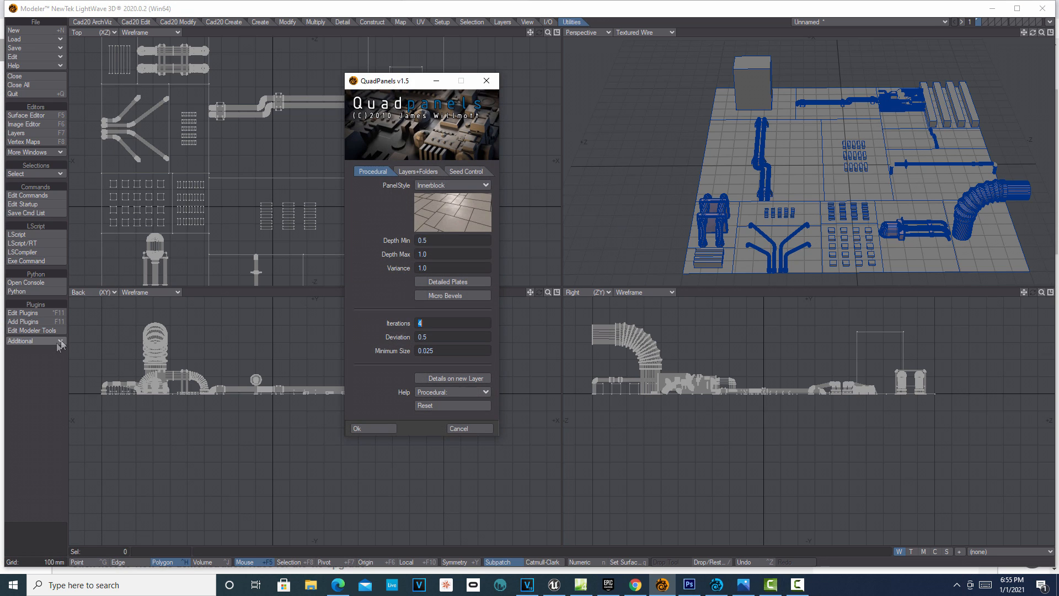
{"action": "left_click", "coordinate": [418, 171]}
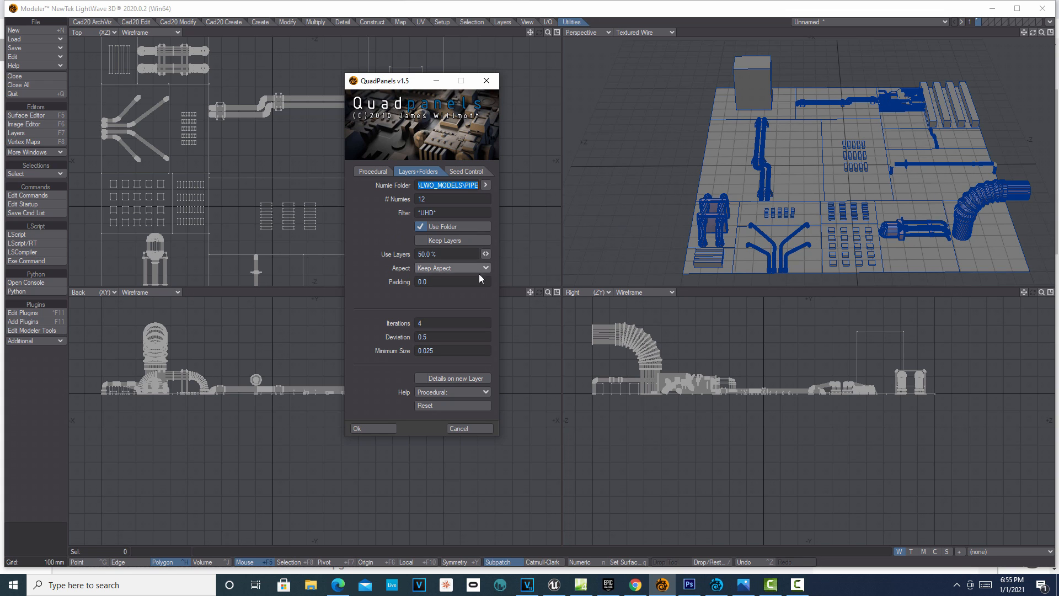
{"action": "left_click", "coordinate": [428, 254]}
{"action": "type", "text": "0"}
{"action": "key", "text": "Tab"}
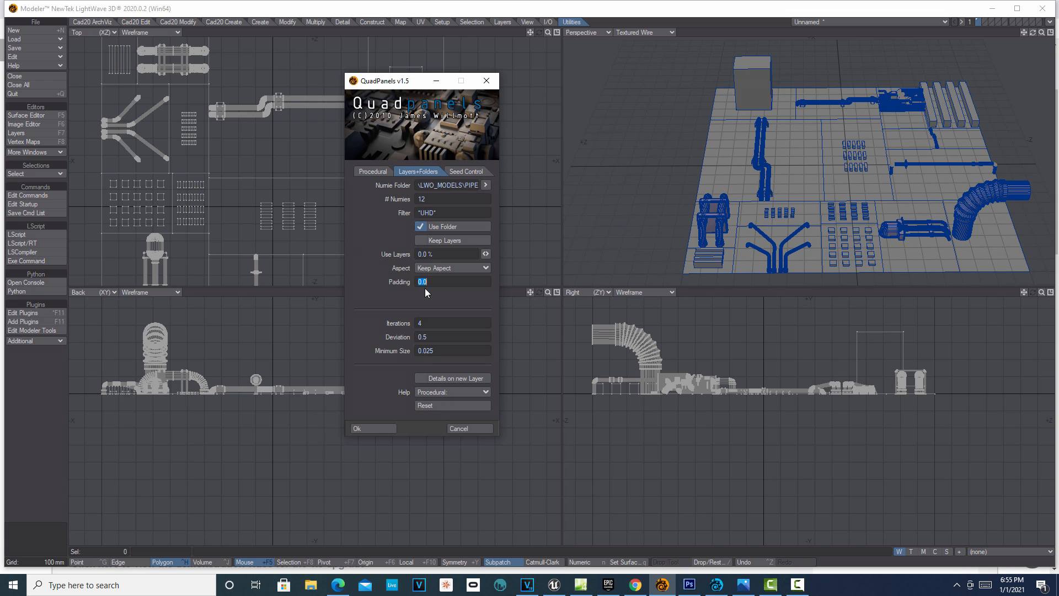
{"action": "left_click", "coordinate": [378, 170]}
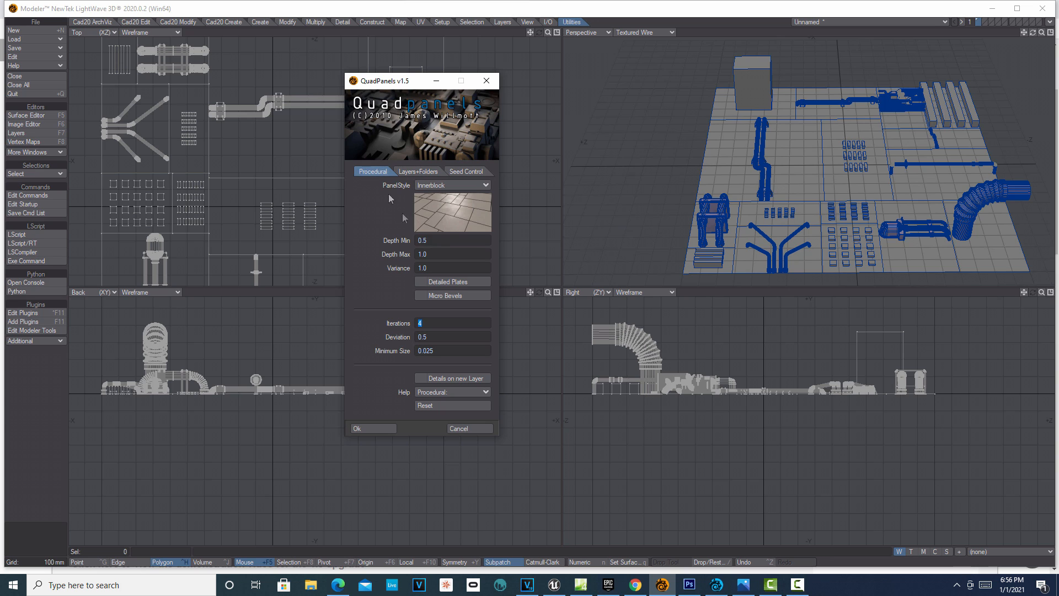
{"action": "left_click", "coordinate": [404, 172]}
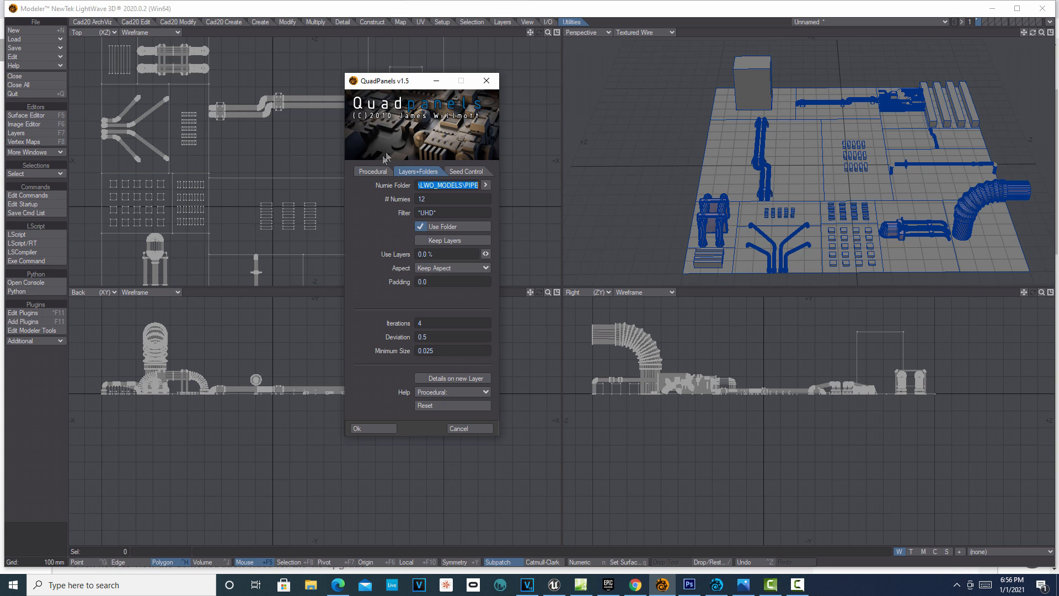
{"action": "left_click", "coordinate": [375, 171]}
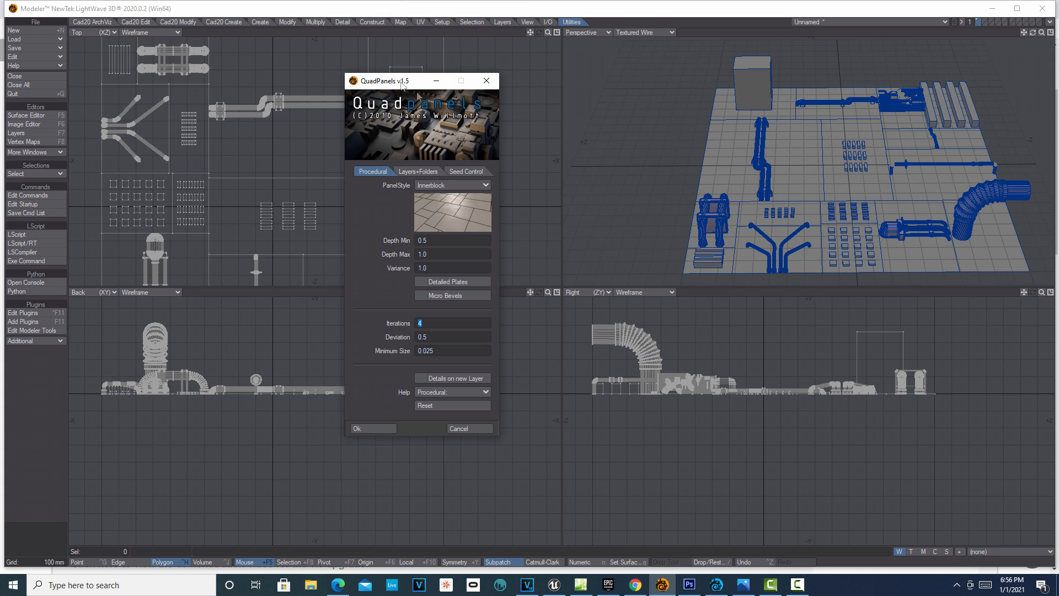
Cancel QuadPanels and discard the newly generated pipe panel by closing all objects without saving.
{"action": "left_click_drag", "start_coordinate": [407, 82], "coordinate": [539, 176]}
{"action": "left_click", "coordinate": [54, 85]}
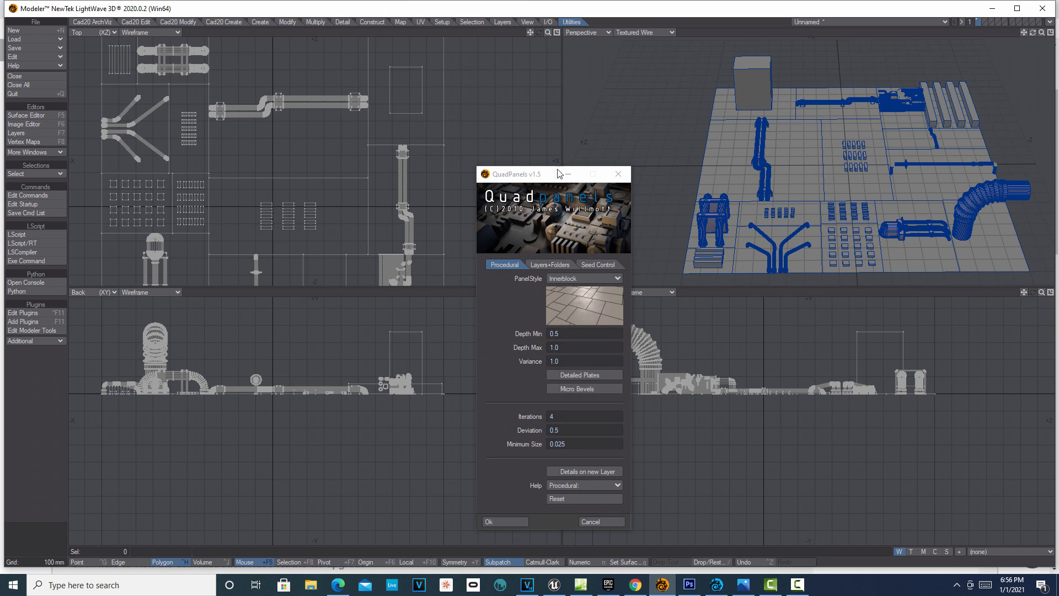
{"action": "left_click", "coordinate": [619, 175]}
{"action": "left_click", "coordinate": [47, 86]}
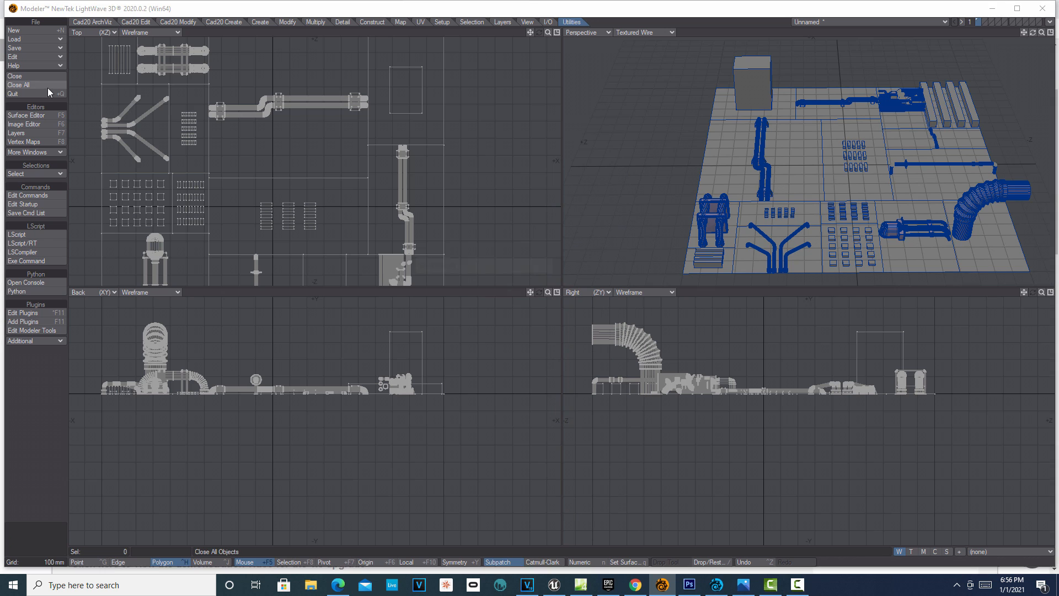
{"action": "left_click", "coordinate": [516, 307]}
Run QuadPanels in the empty scene with Use Layers set to 0% to generate a purely procedural block panel.
{"action": "left_click", "coordinate": [48, 341]}
{"action": "left_click", "coordinate": [49, 343]}
{"action": "left_click", "coordinate": [418, 171]}
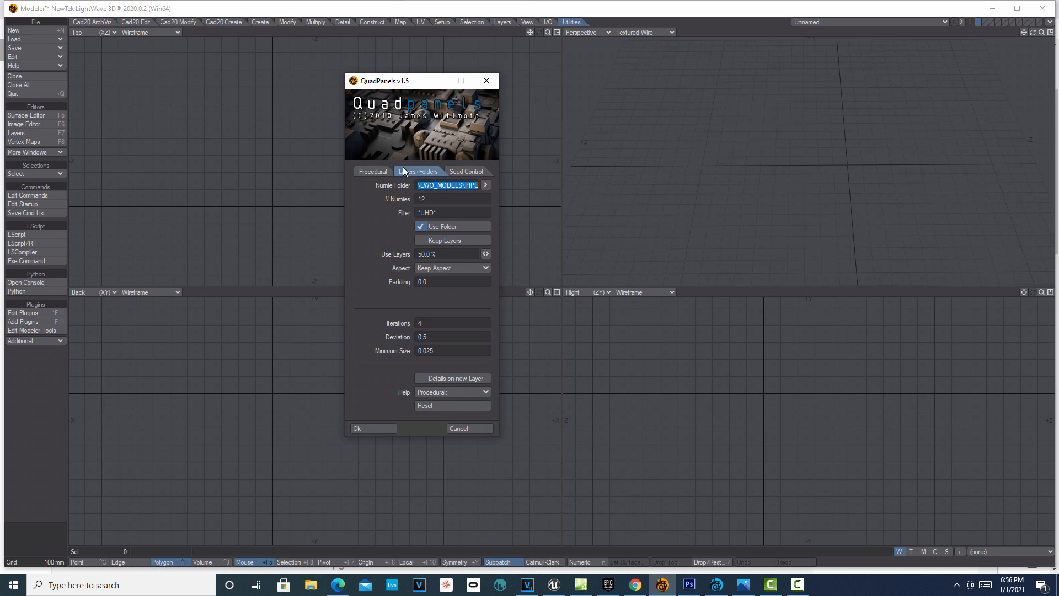
{"action": "left_click", "coordinate": [422, 254]}
{"action": "type", "text": "0"}
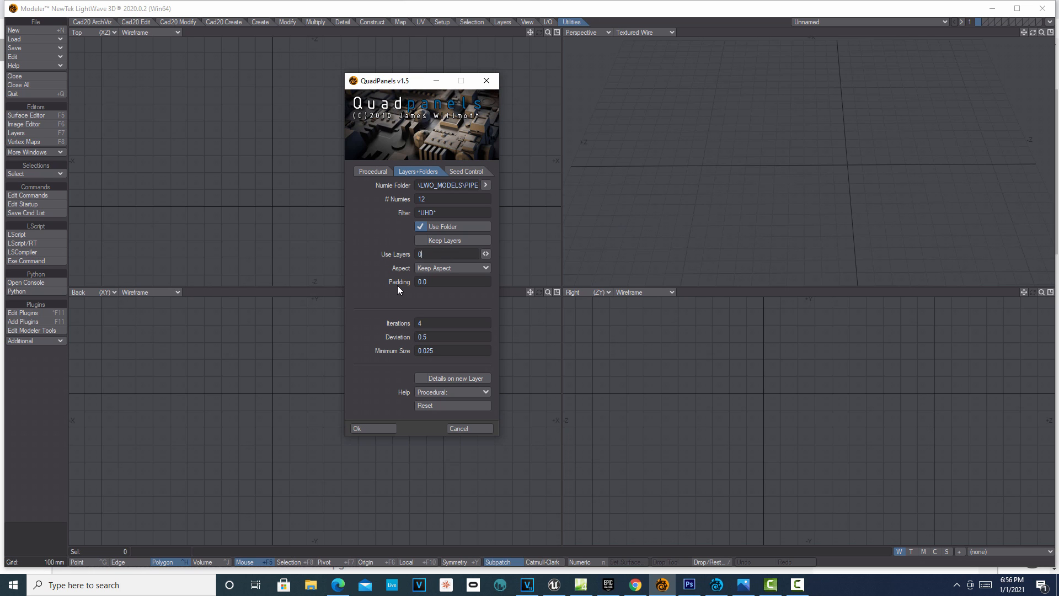
{"action": "left_click", "coordinate": [378, 171]}
{"action": "left_click", "coordinate": [381, 429]}
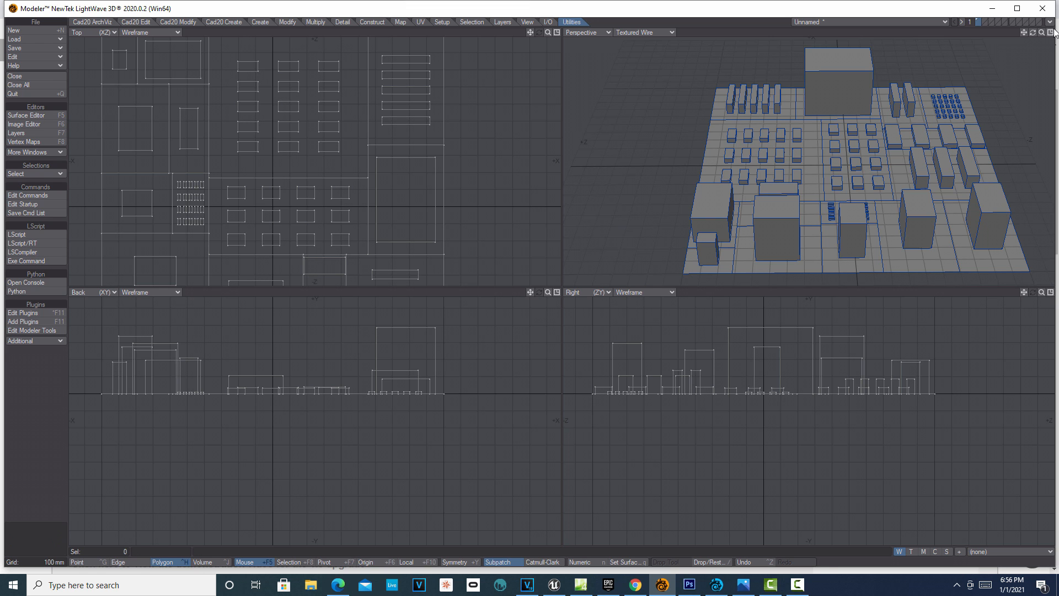
Delete the tall block behind the small one at the panel's near corner and close all objects without saving.
{"action": "left_click_drag", "start_coordinate": [1033, 32], "coordinate": [894, 63]}
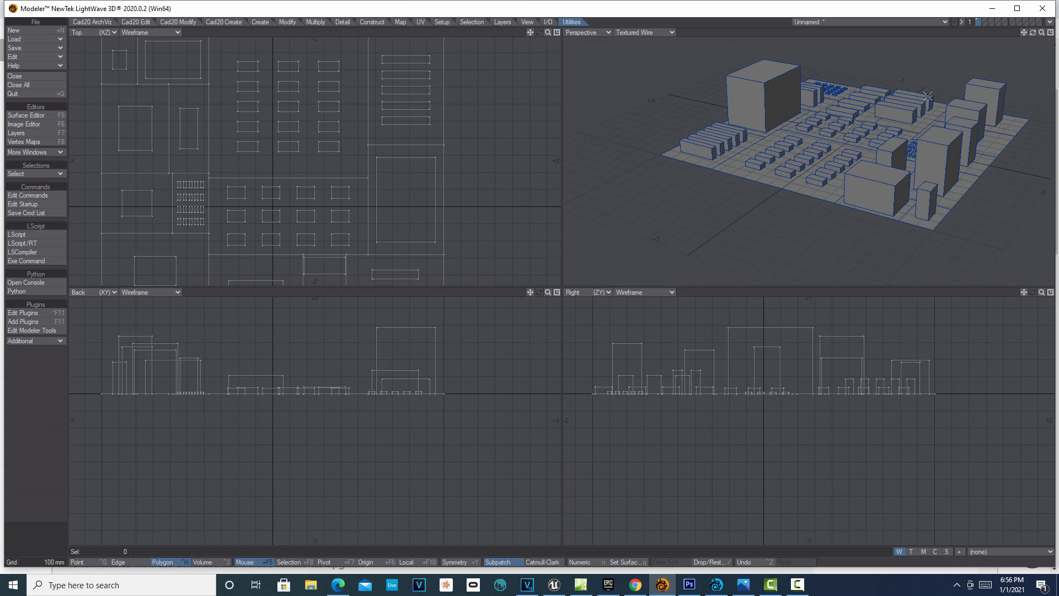
{"action": "left_click", "coordinate": [936, 154]}
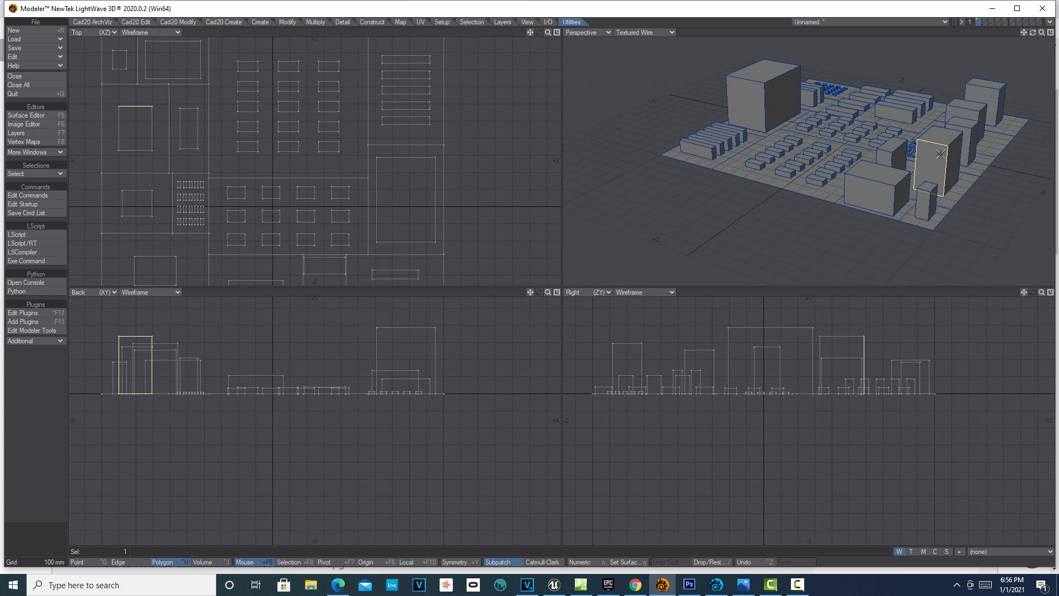
{"action": "key", "text": "]"}
{"action": "key", "text": "Delete"}
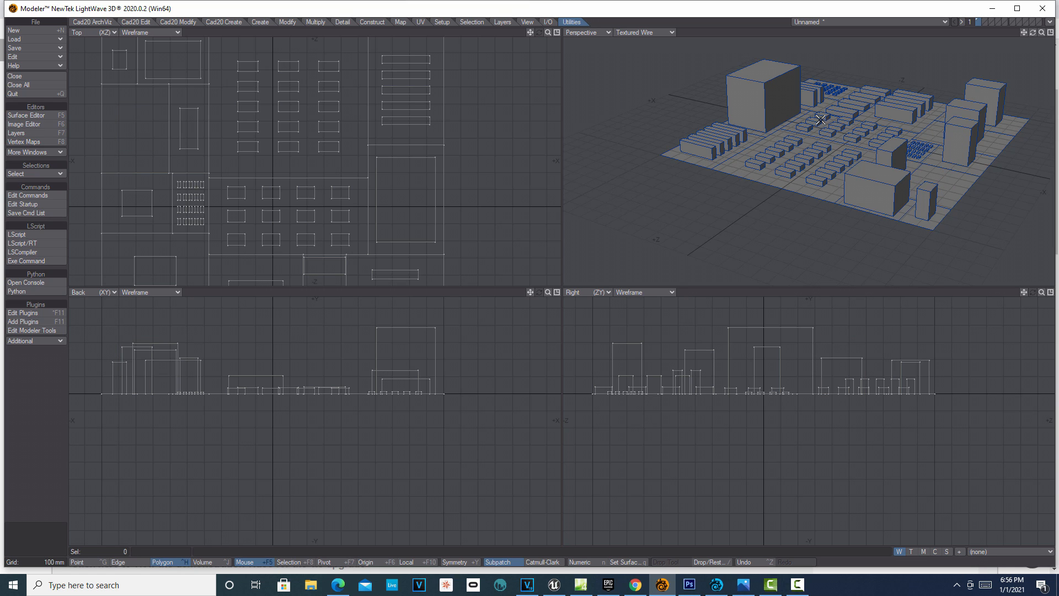
{"action": "left_click", "coordinate": [50, 86]}
{"action": "left_click", "coordinate": [531, 306]}
Start QuadPanels in the empty scene and choose the PIPE folder under LWO_MODELS as the nurnie folder.
{"action": "left_click", "coordinate": [39, 340]}
{"action": "left_click", "coordinate": [43, 340]}
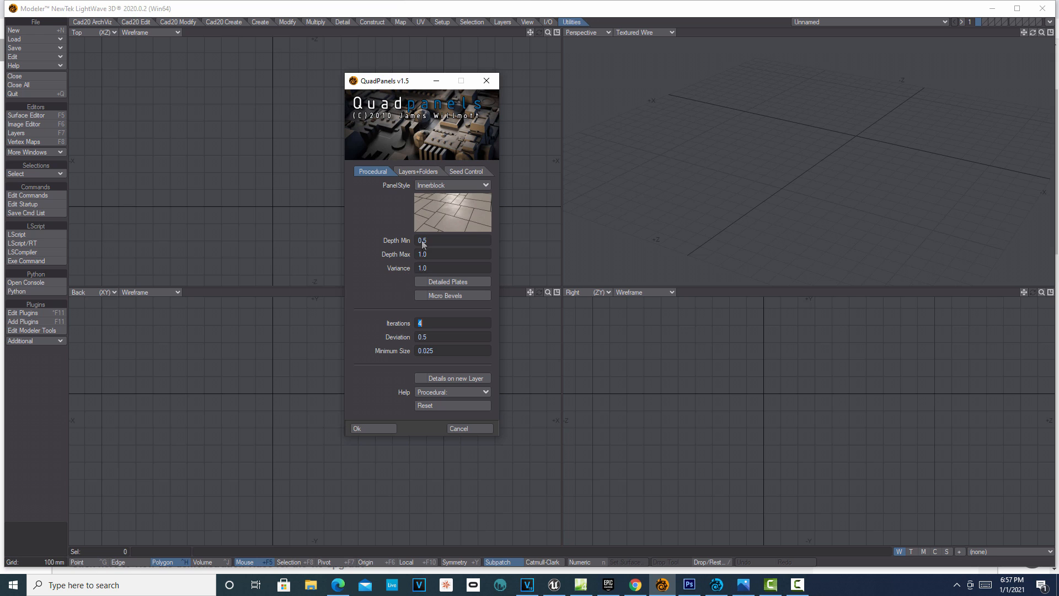
{"action": "left_click", "coordinate": [421, 171]}
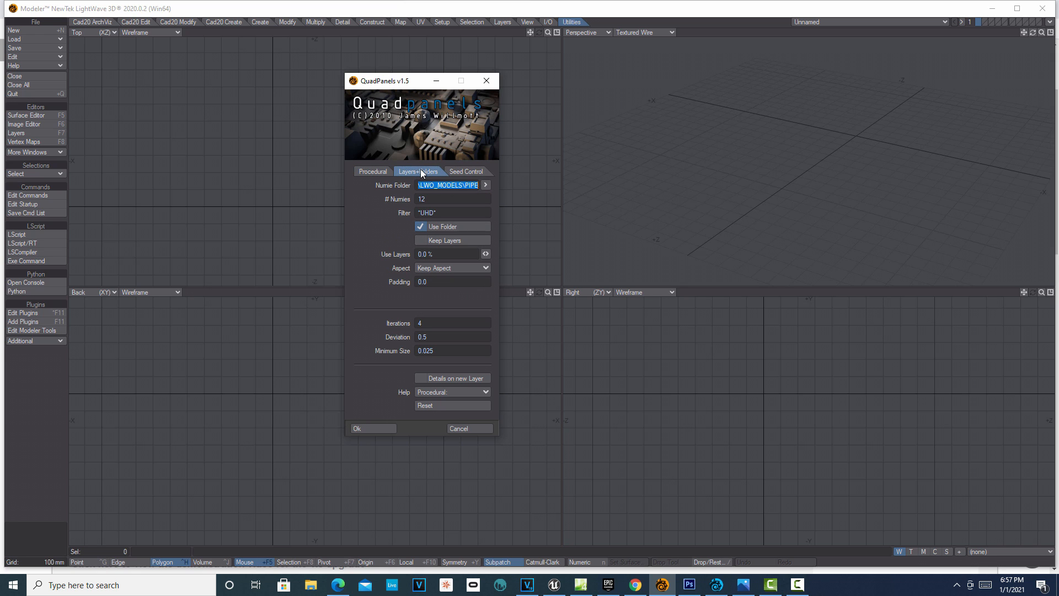
{"action": "left_click", "coordinate": [486, 186]}
{"action": "left_click_drag", "start_coordinate": [604, 265], "coordinate": [604, 291]}
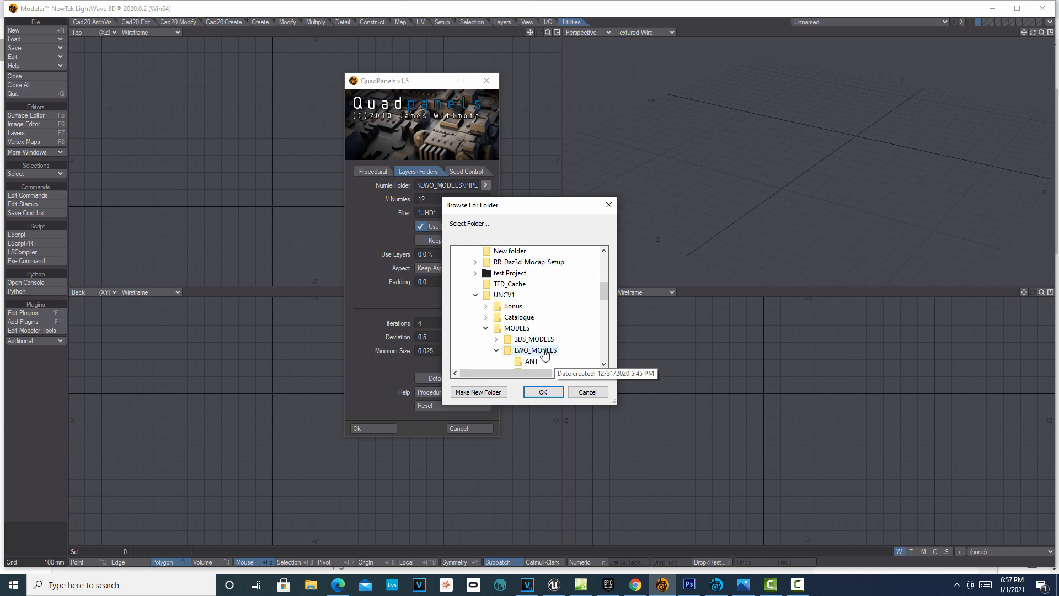
{"action": "left_click_drag", "start_coordinate": [603, 291], "coordinate": [603, 312]}
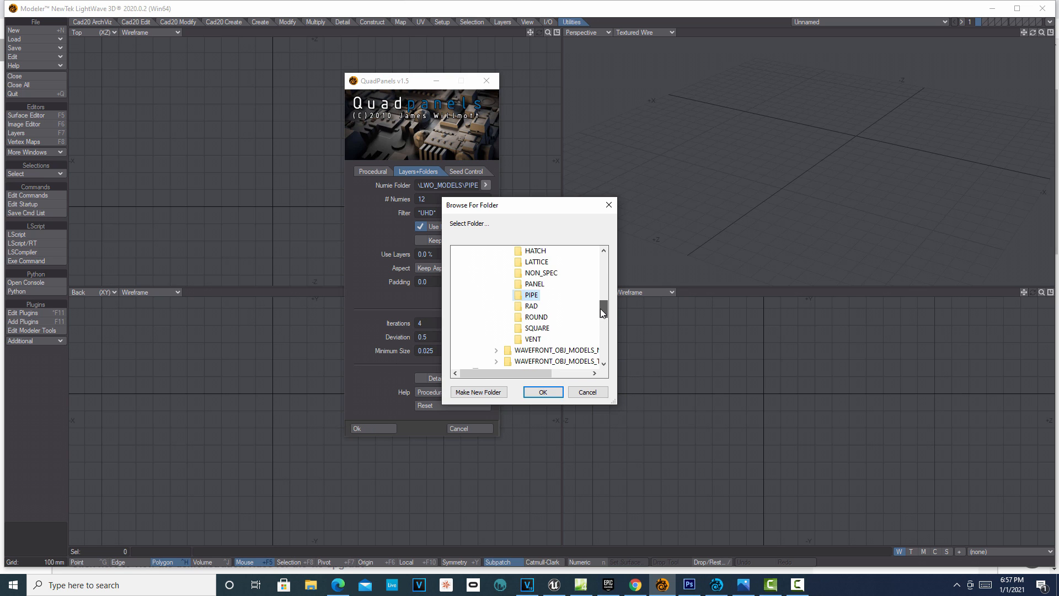
{"action": "left_click", "coordinate": [543, 393]}
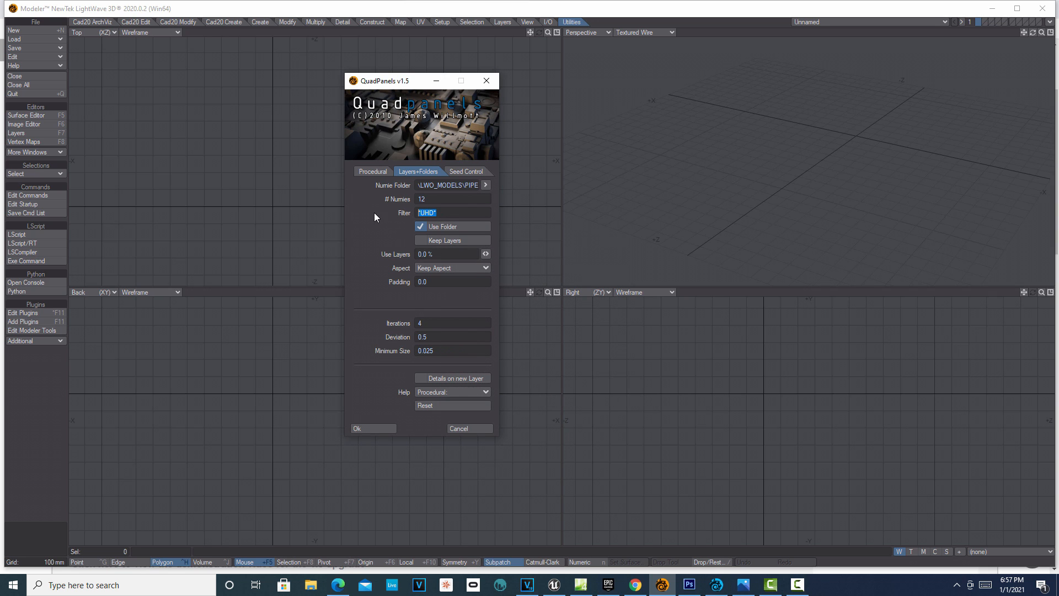
Set the nurnie filter to "UHD" and Use Layers to 50%, and generate the panel with Keep Aspect.
{"action": "key", "text": "BackSpace"}
{"action": "type", "text": "UHD"}
{"action": "key", "text": "Return"}
{"action": "key", "text": "ctrl+a"}
{"action": "type", "text": "50"}
{"action": "key", "text": "Tab"}
{"action": "left_click", "coordinate": [486, 268]}
{"action": "left_click", "coordinate": [485, 266]}
{"action": "left_click", "coordinate": [373, 429]}
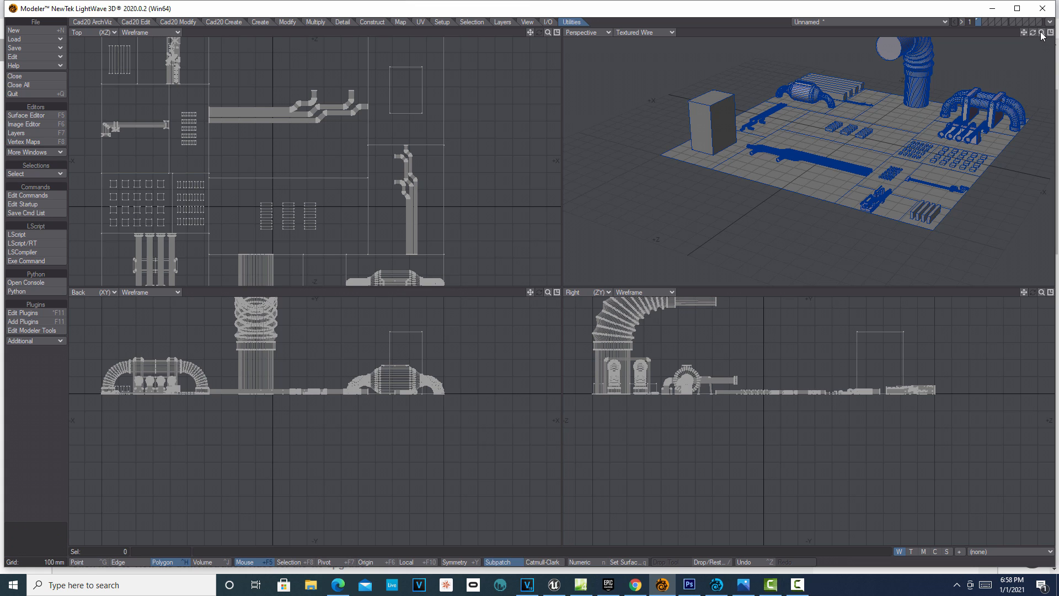
Delete the large ribbed elbow pipe rising from the edge of the generated panel.
{"action": "key", "text": "a"}
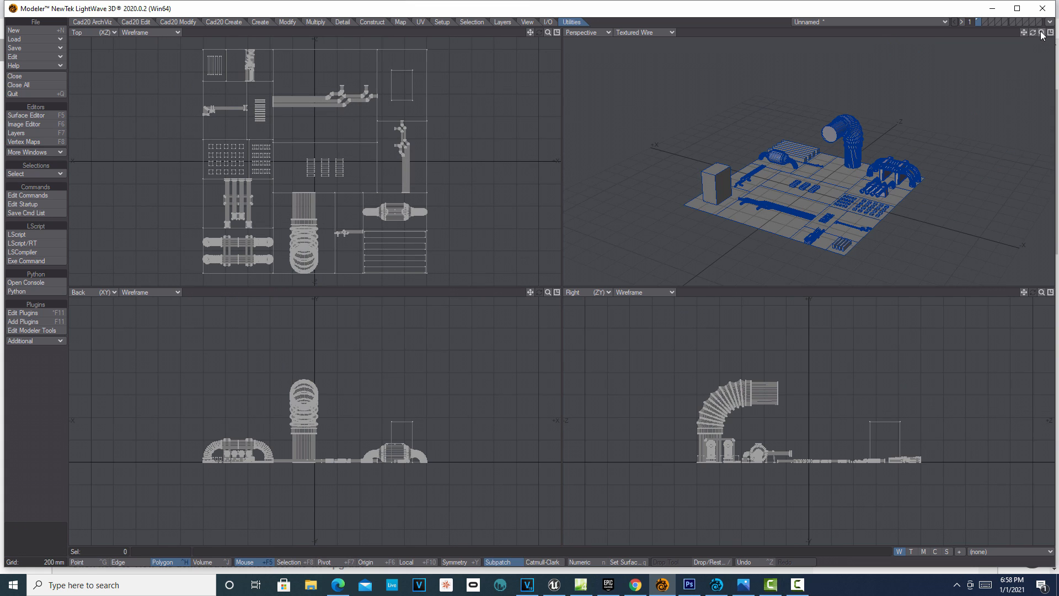
{"action": "left_click_drag", "start_coordinate": [1043, 32], "coordinate": [1050, 32]}
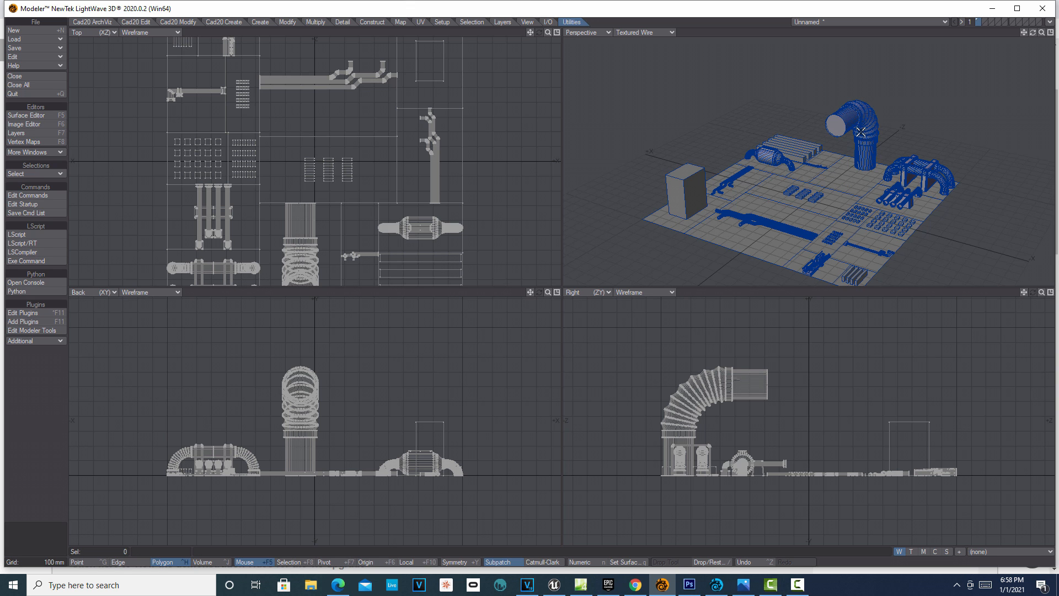
{"action": "left_click_drag", "start_coordinate": [1033, 32], "coordinate": [871, 131]}
{"action": "left_click", "coordinate": [884, 132]}
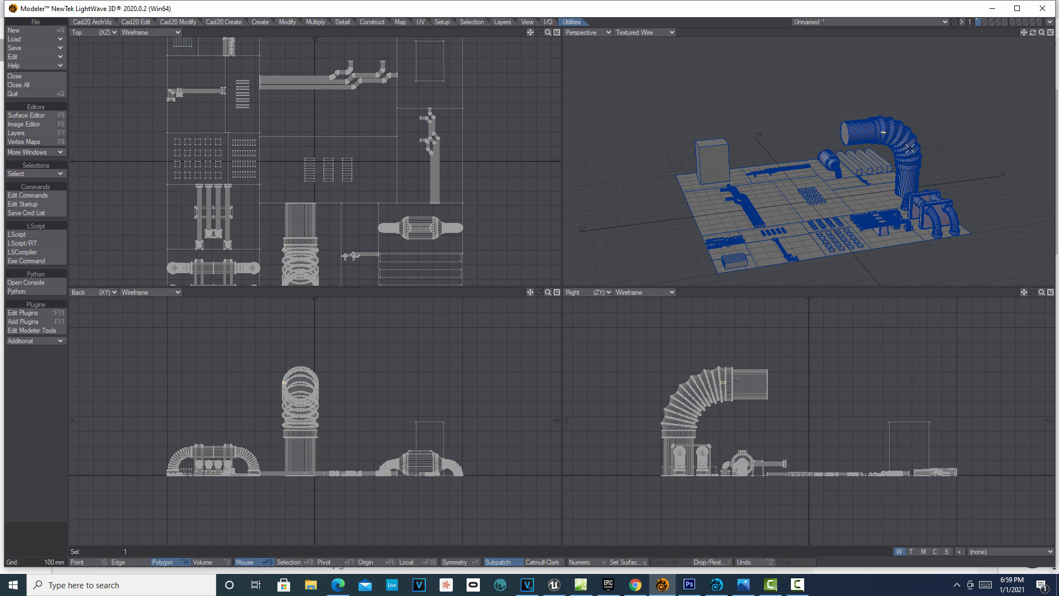
{"action": "key", "text": "bracketright"}
{"action": "key", "text": "Delete"}
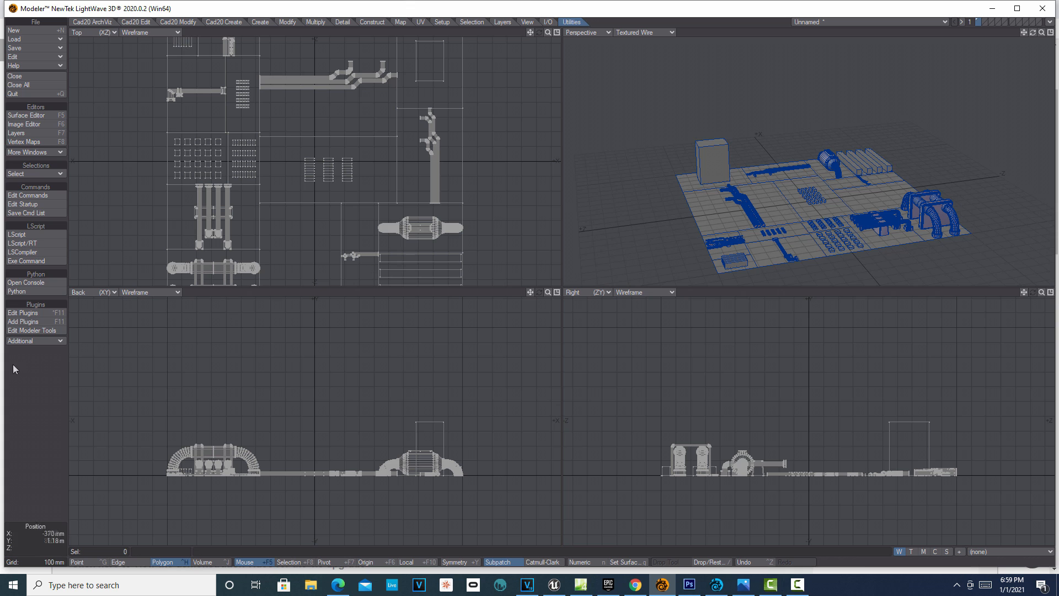
Start QuadPanels on the current panel and open its seed value for editing.
{"action": "left_click", "coordinate": [54, 340]}
{"action": "left_click", "coordinate": [54, 340]}
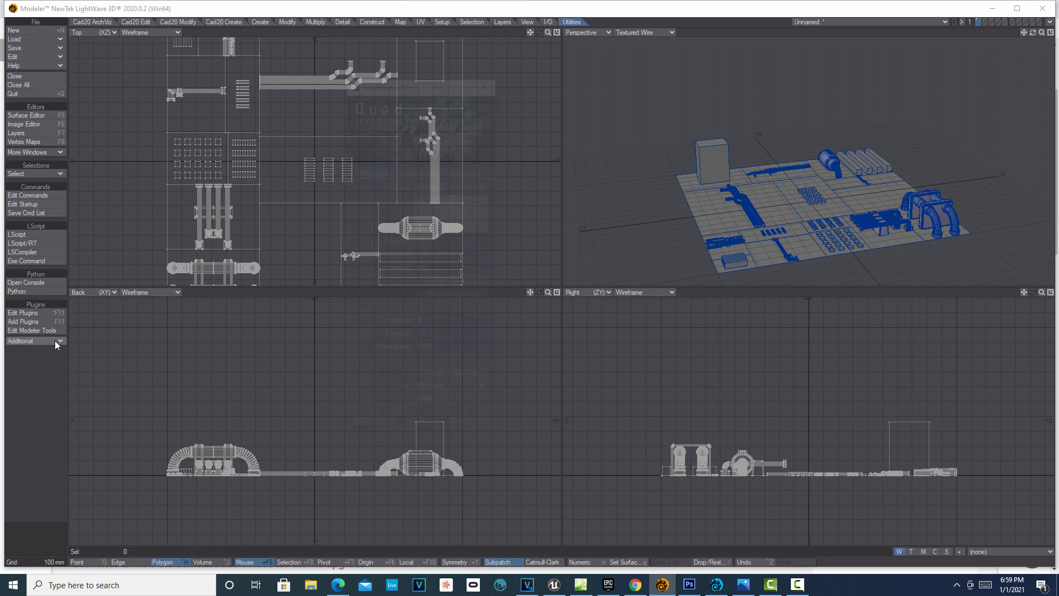
{"action": "left_click", "coordinate": [472, 174]}
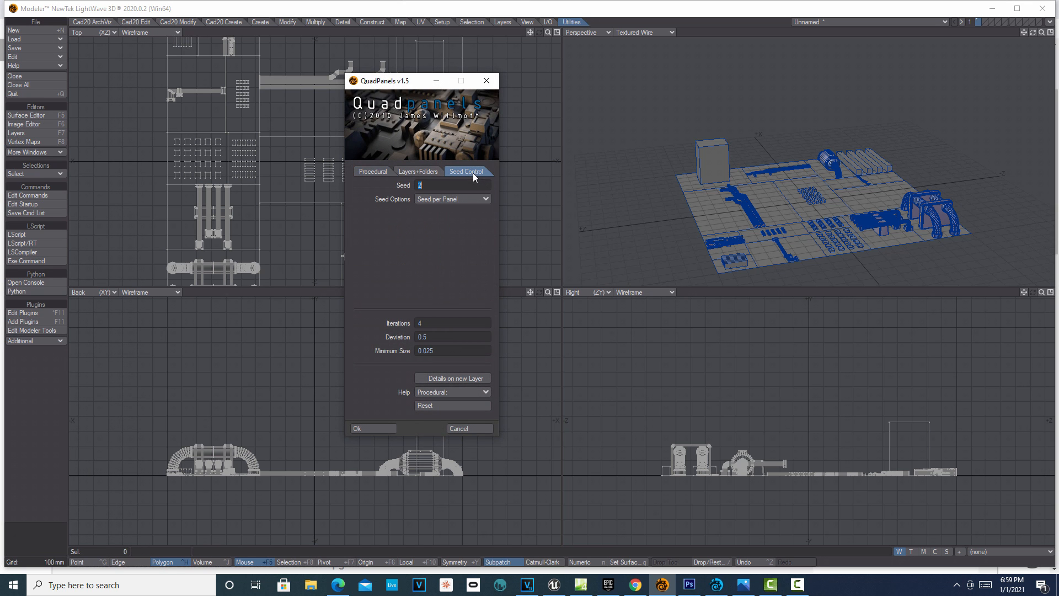
{"action": "left_click", "coordinate": [440, 187]}
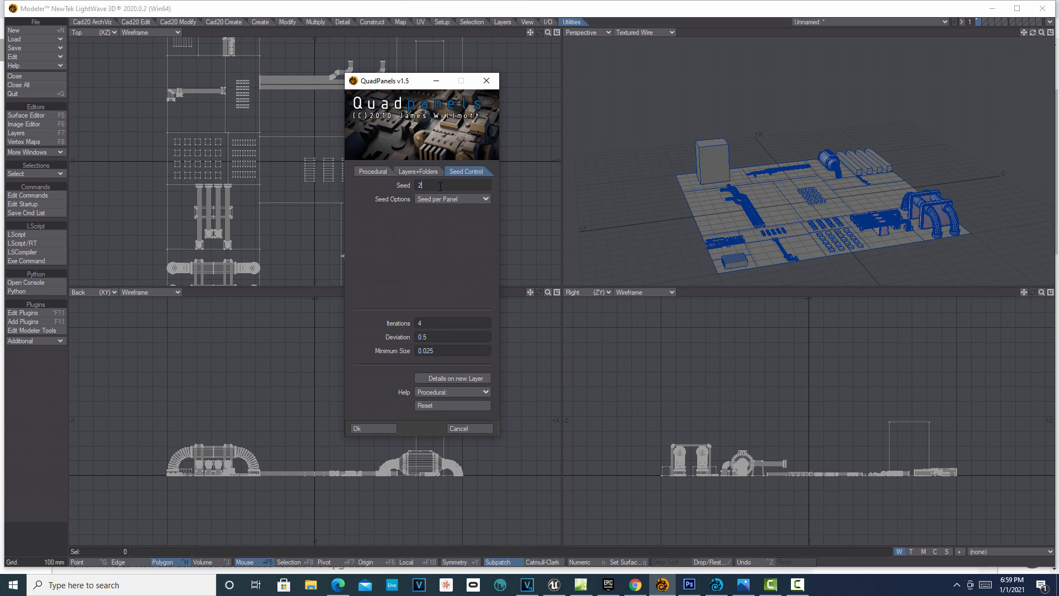